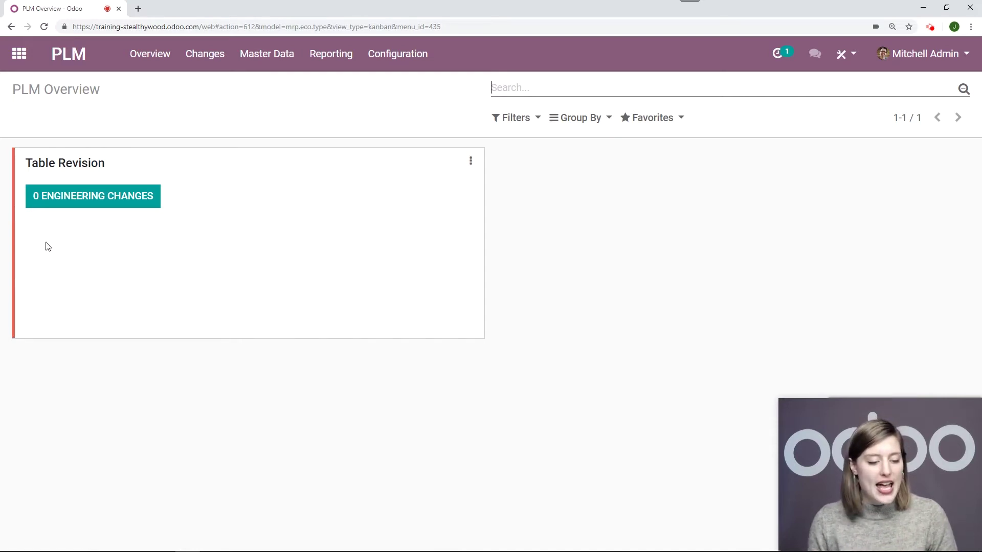
Step: Add the stages New, In Progress, Validated and Effective to the Table Revision engineering changes
click(100, 208)
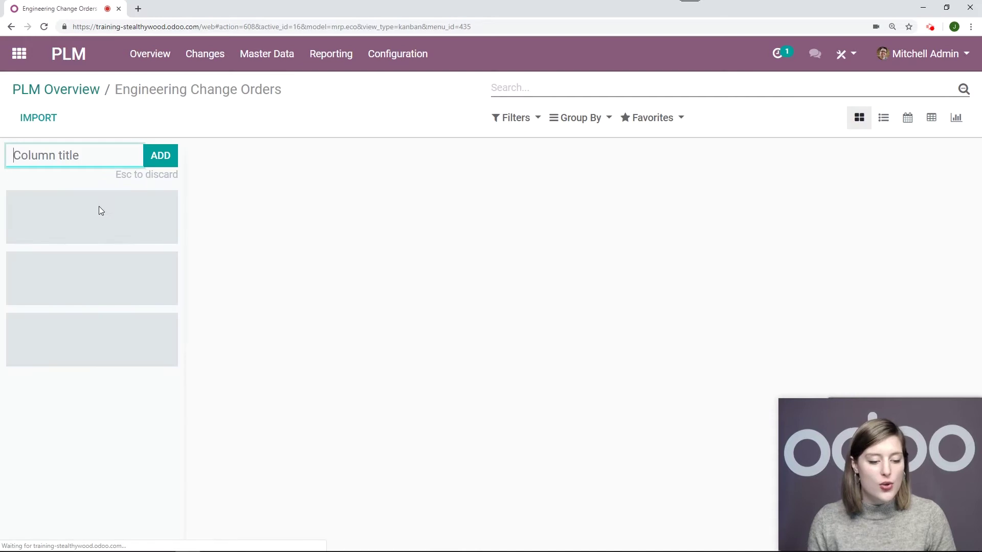
text(New)
key(Return)
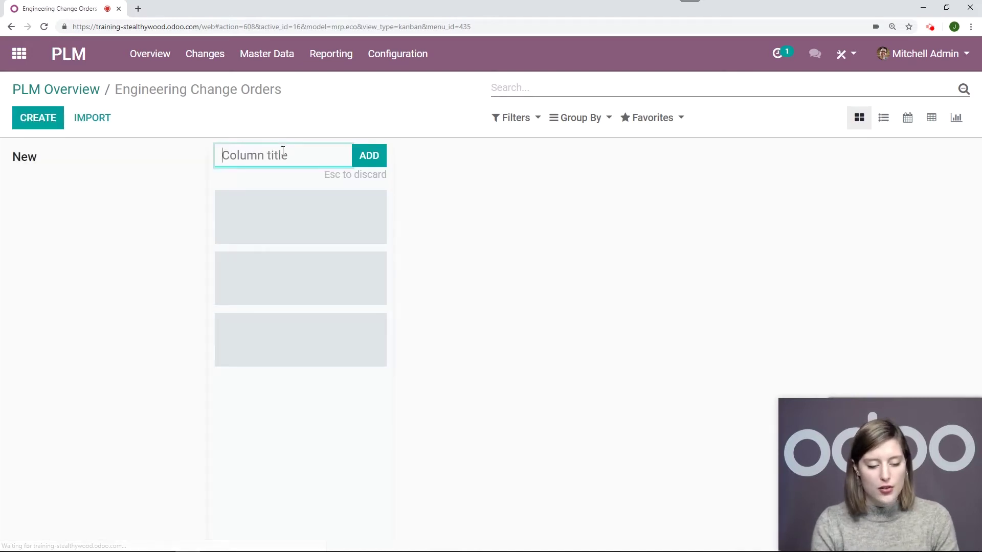
text(In Progress)
key(Return)
text(Validated)
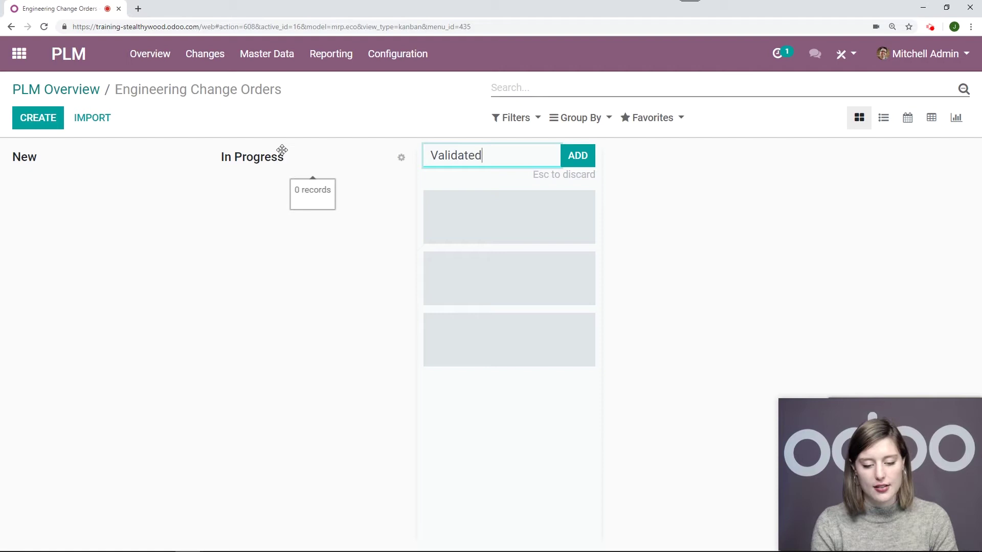
key(Return)
text(Effective)
key(Return)
Step: Add a Rejected stage after Effective and fold it
text(Reject)
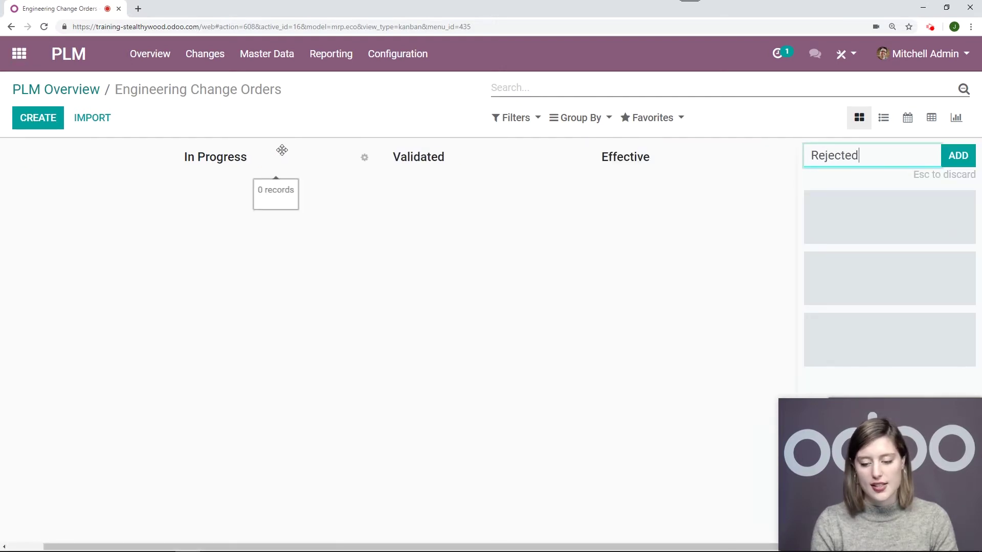
text(ed)
click(958, 155)
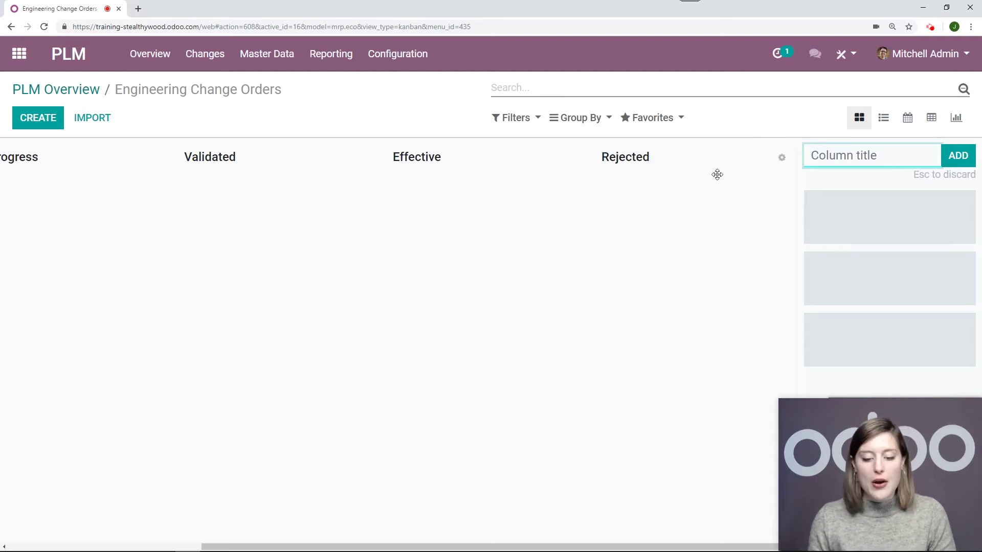
click(779, 154)
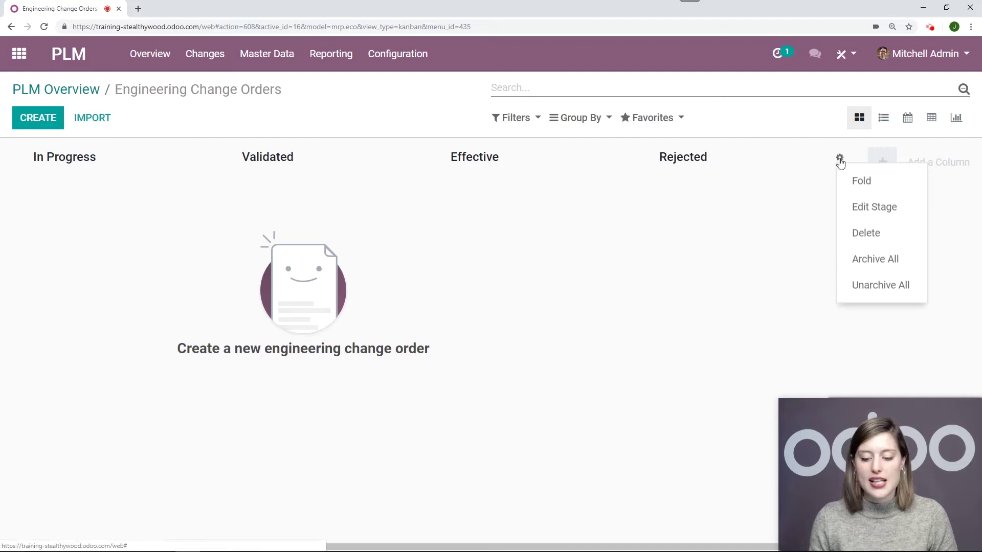
click(872, 185)
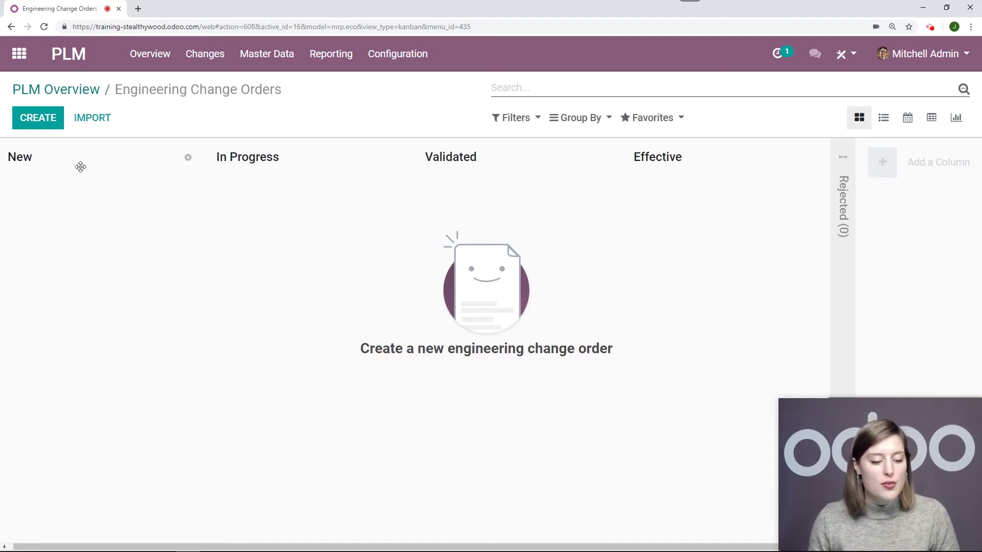
Step: Add an approval to the New stage with role Acknowledge Demand, the admin user and approval type Comments only, and save it
click(188, 158)
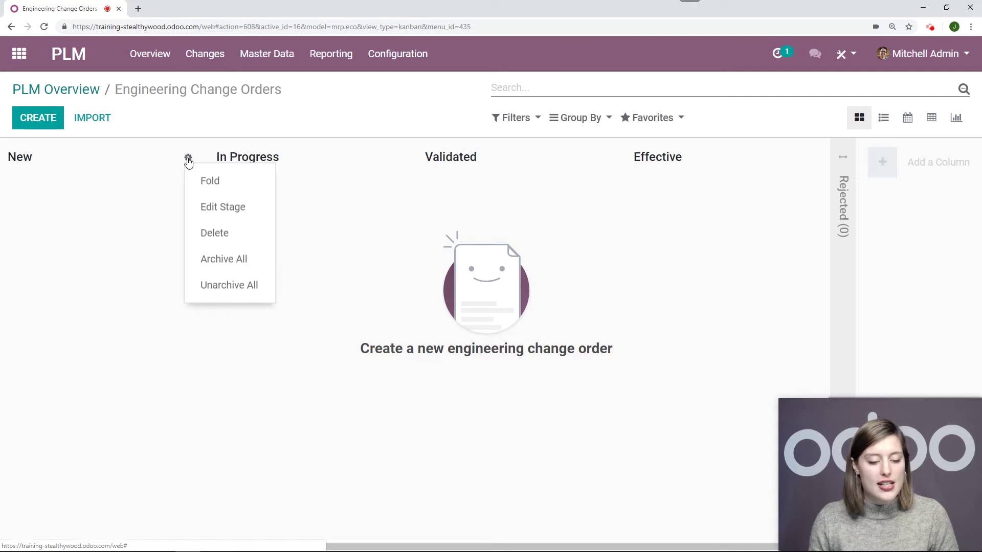
click(207, 210)
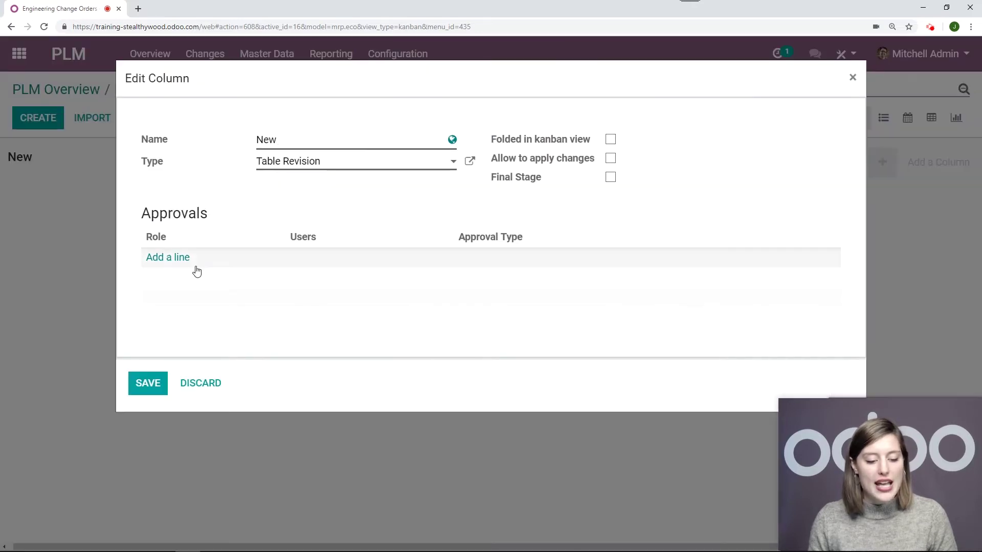
click(179, 259)
text(Acknowledge Demand)
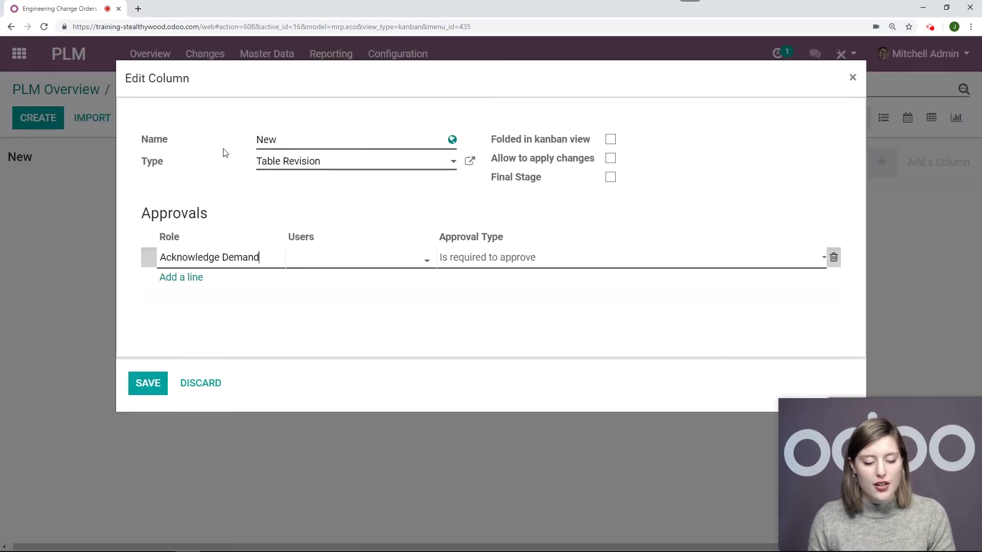
click(349, 263)
click(329, 278)
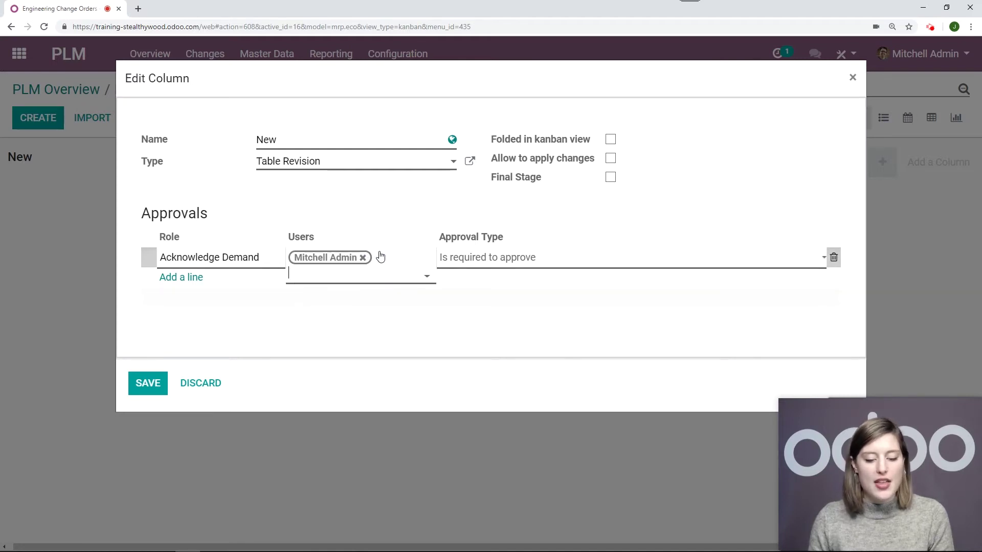
click(553, 259)
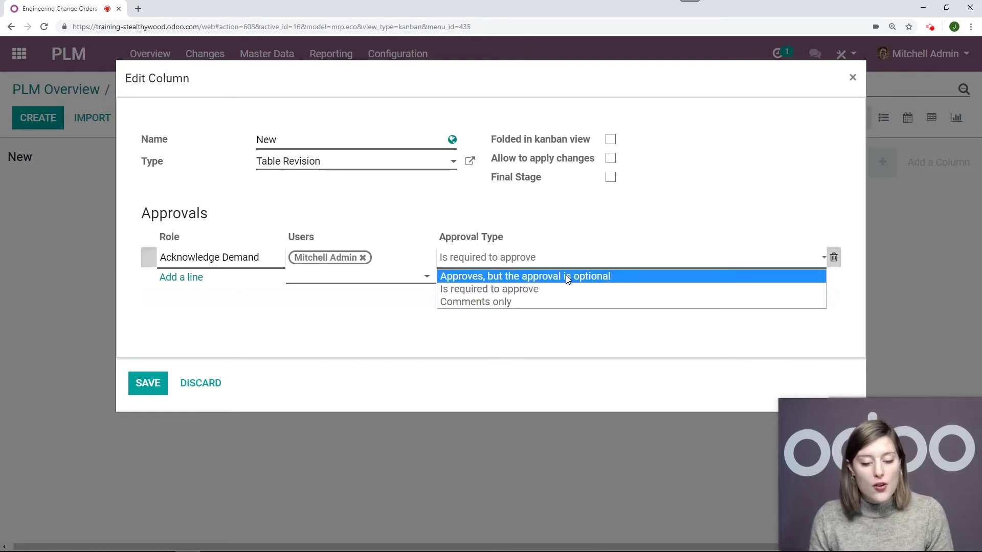
click(523, 302)
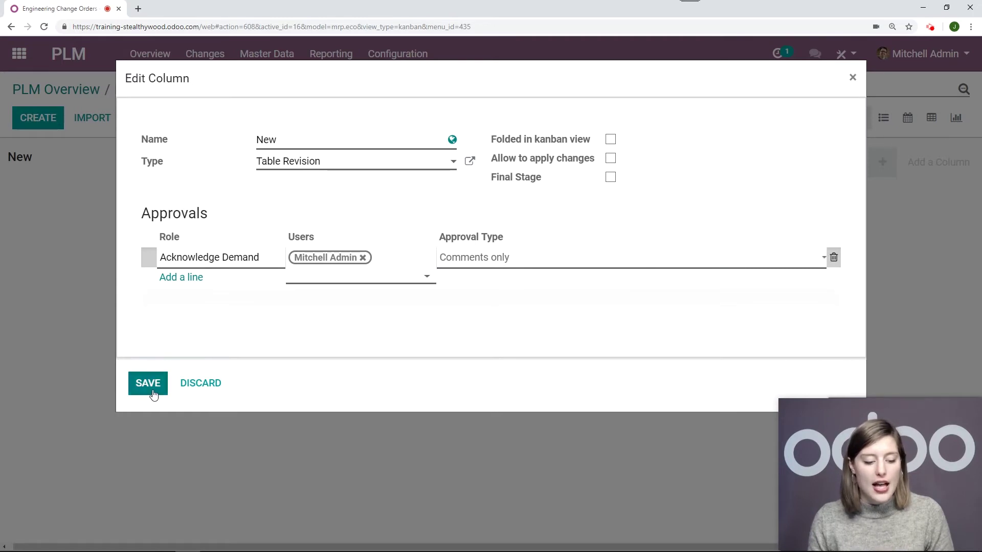
click(148, 384)
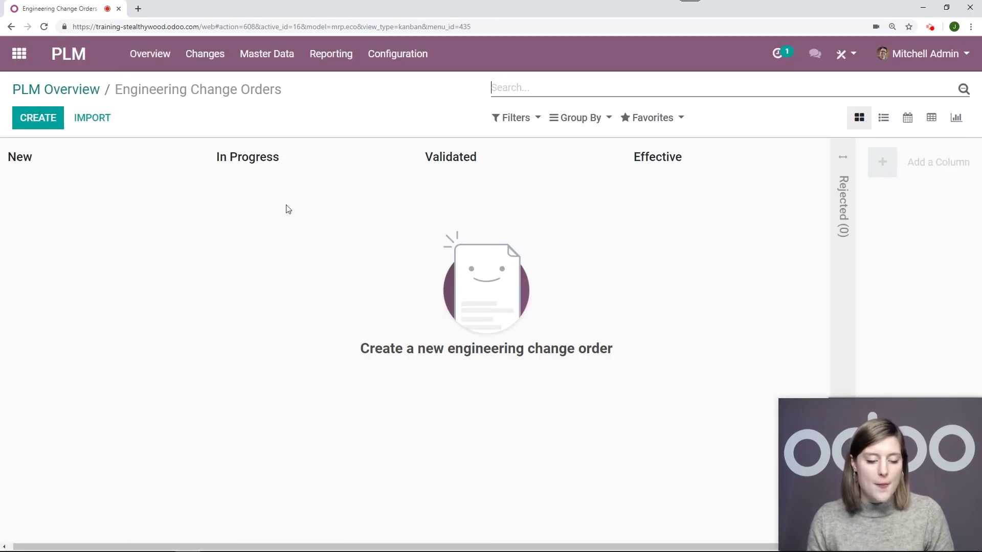
Step: Add an approval with role Approval and the admin user to the In Progress stage, and save it
click(399, 158)
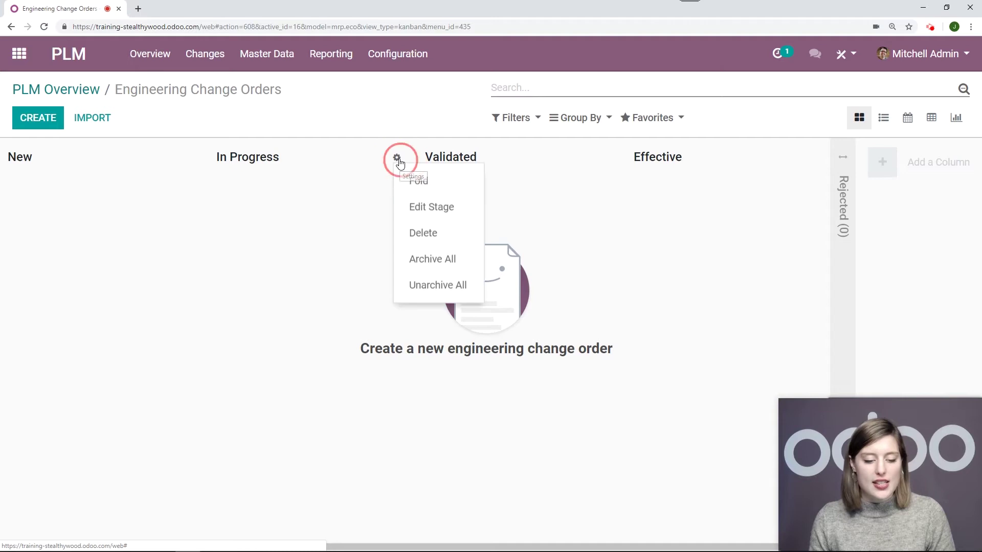
click(427, 213)
click(182, 259)
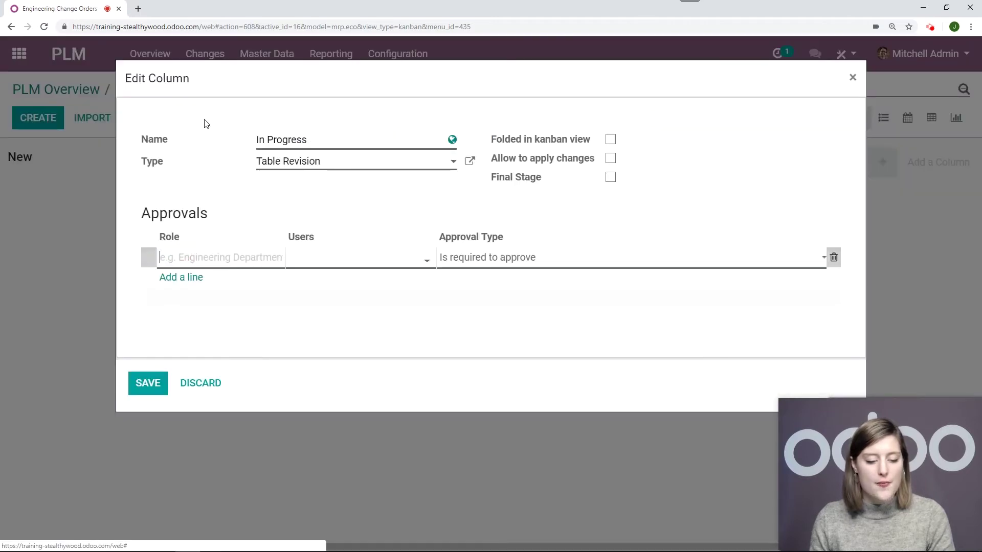
text(Approval)
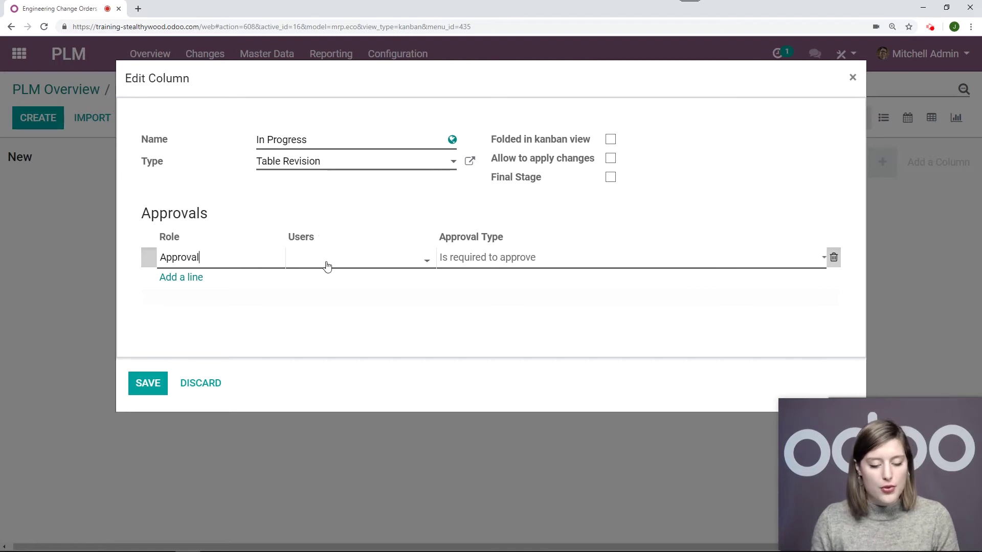
click(381, 267)
click(353, 279)
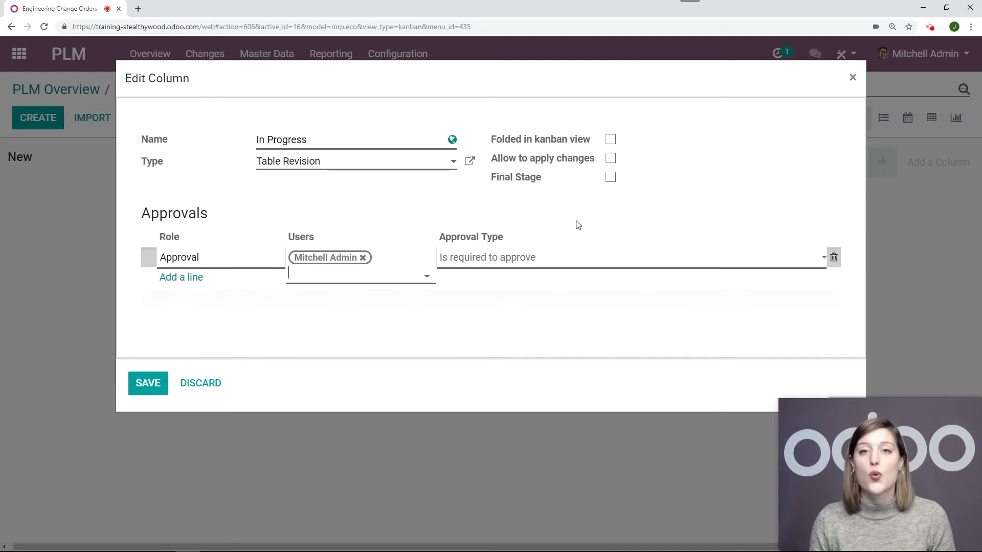
click(155, 390)
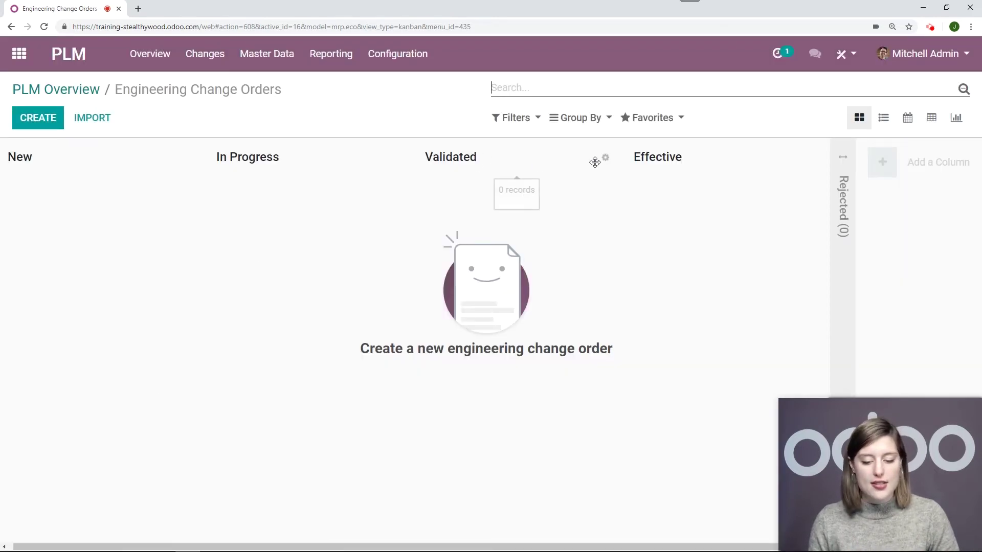
Step: Add a Final Approval role with the admin user to the Validated stage, allow it to apply changes, and save
click(605, 158)
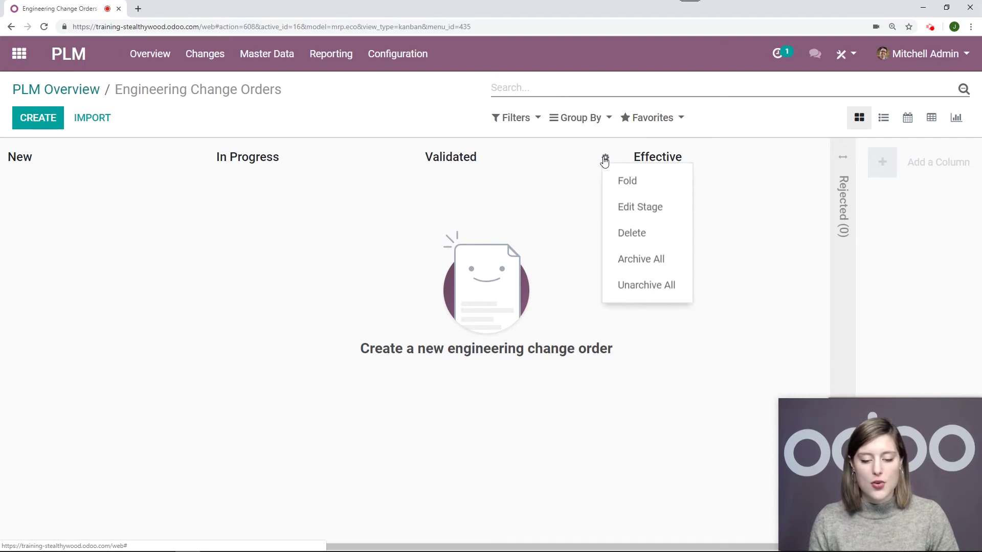
click(611, 210)
click(185, 258)
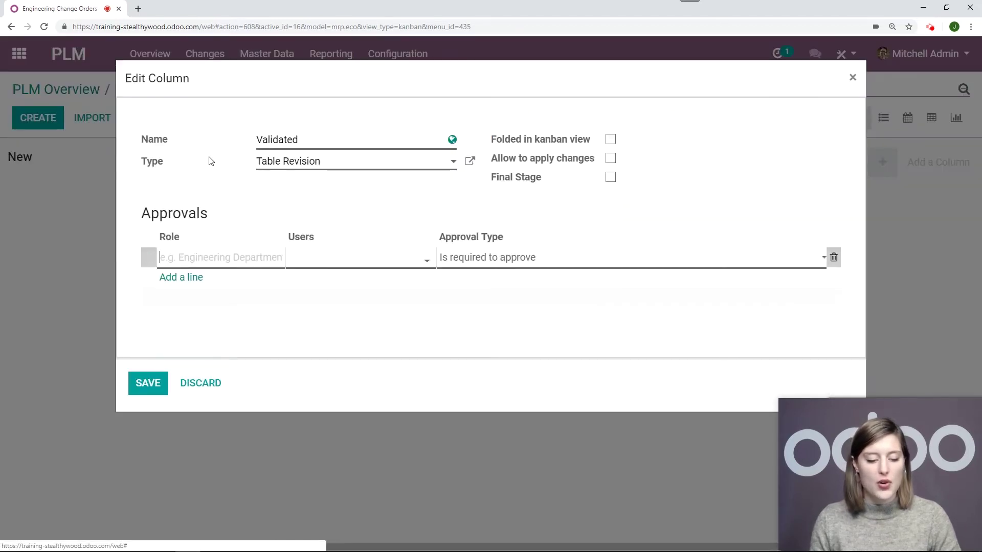
text(Final Approval)
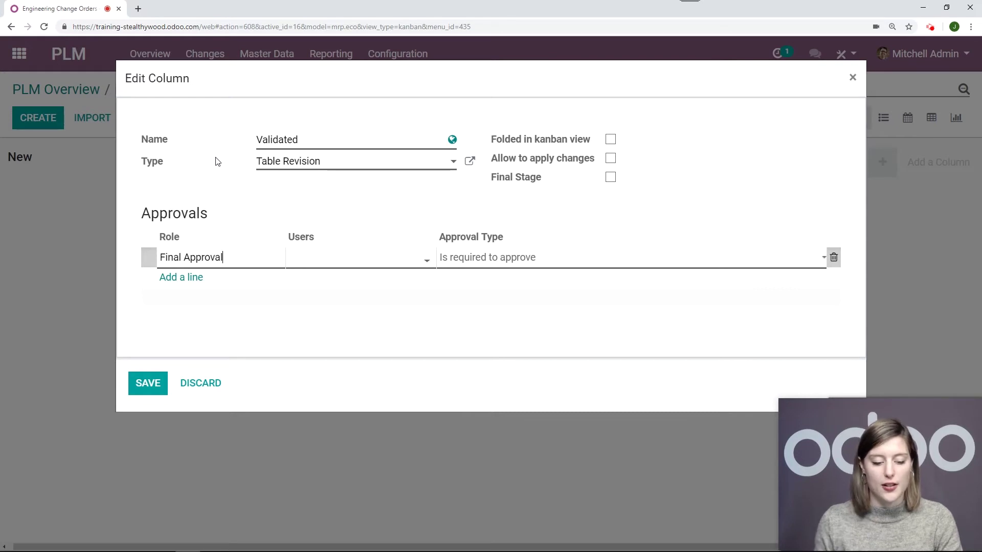
click(425, 262)
click(401, 281)
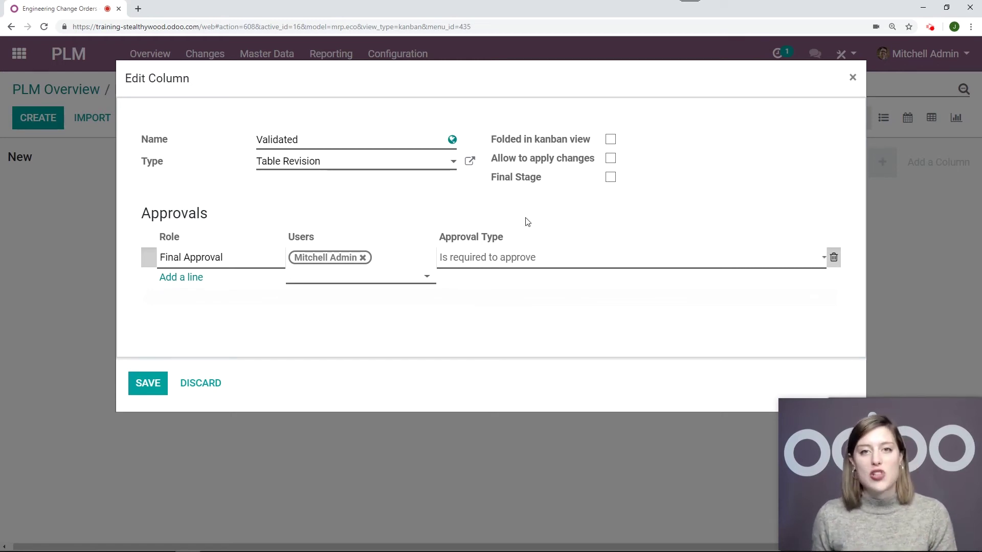
click(611, 159)
click(149, 385)
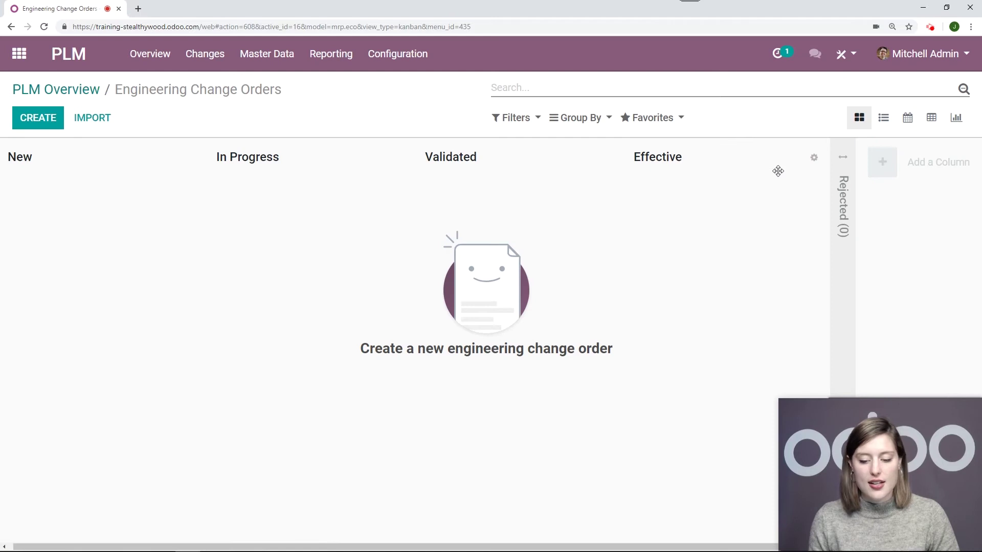
Step: Mark the Effective stage as the final stage and save it
click(813, 158)
click(833, 204)
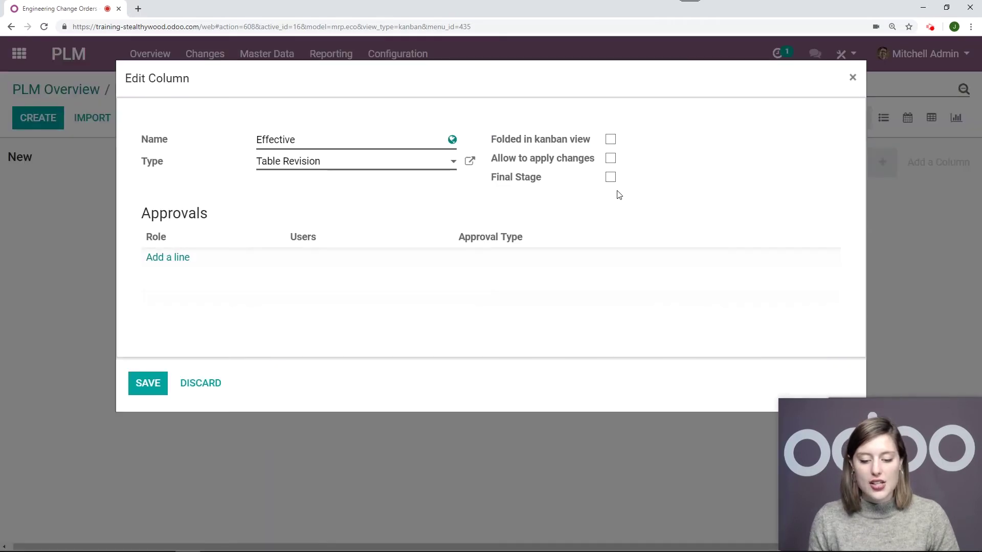
click(611, 178)
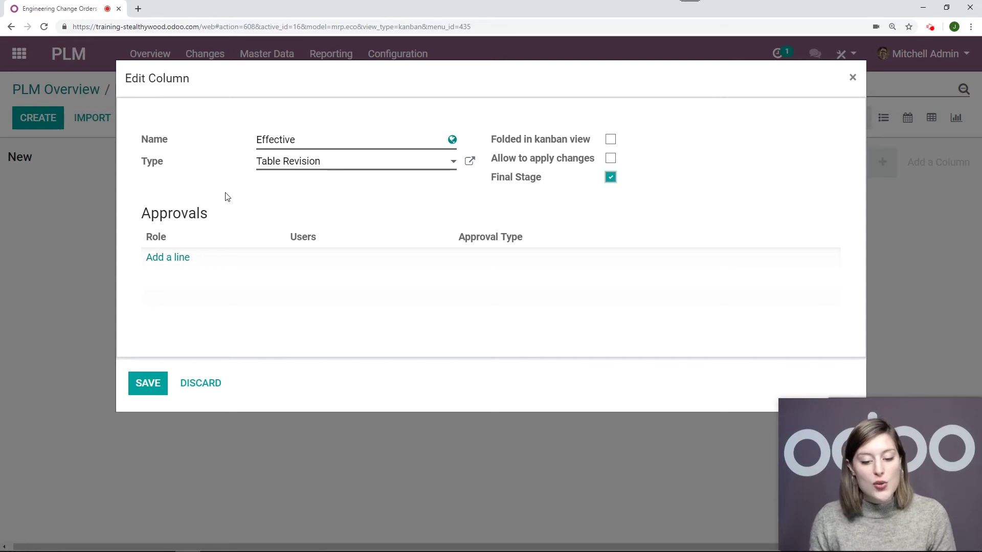
click(149, 383)
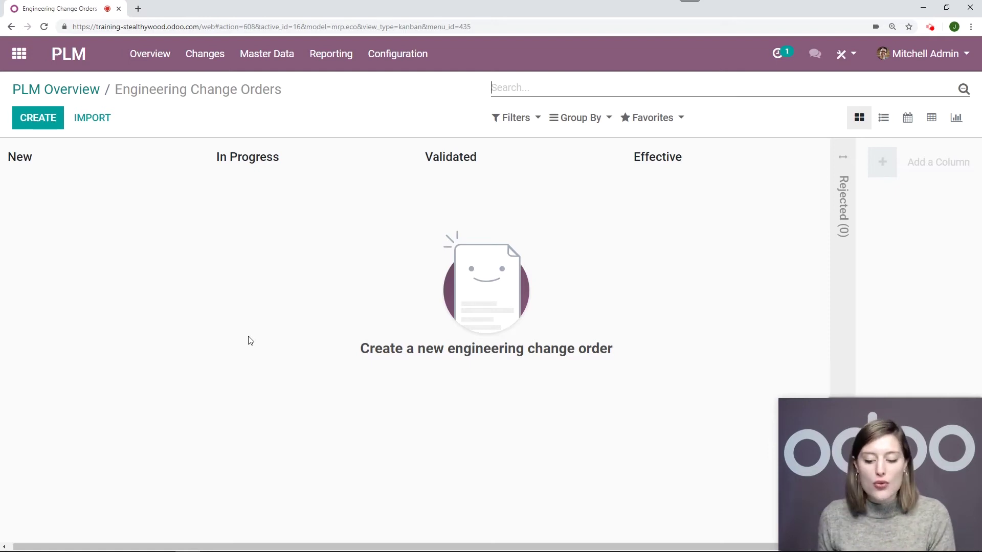
Step: Create an engineering change order titled Replace Table Legs, applied on the bill of materials of the product [FURN_9666] Table (MTO)
click(48, 121)
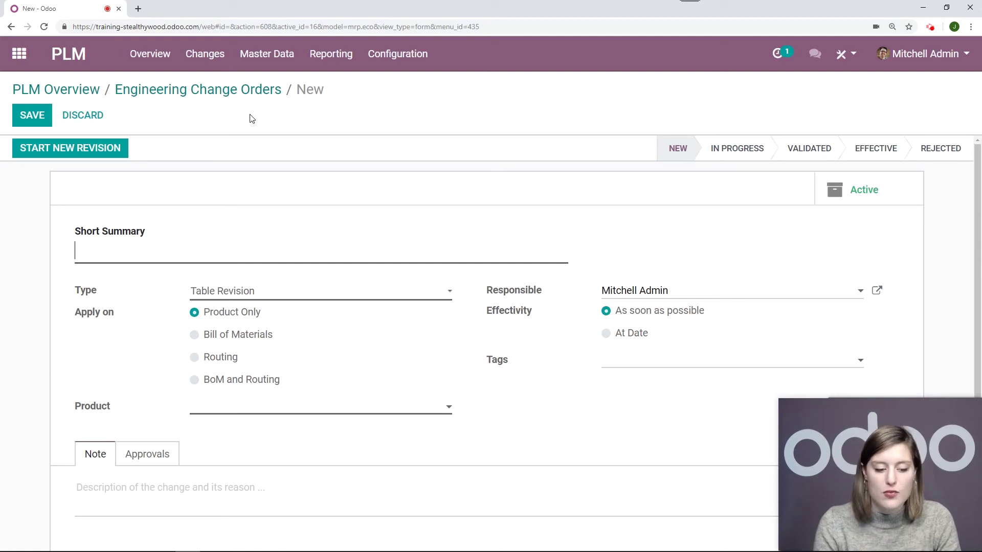
text(Replace Table Legs)
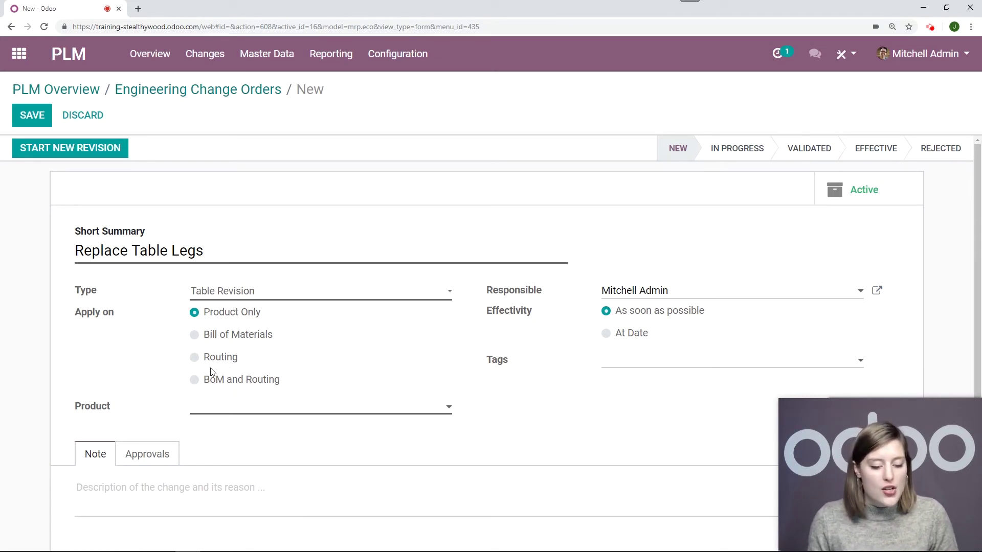
click(195, 336)
click(224, 413)
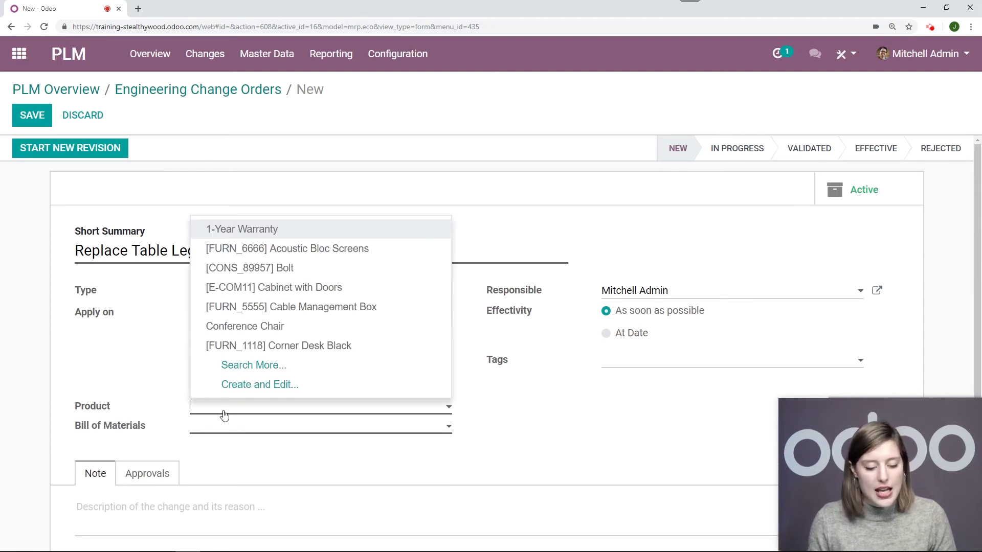
text(mto)
click(248, 428)
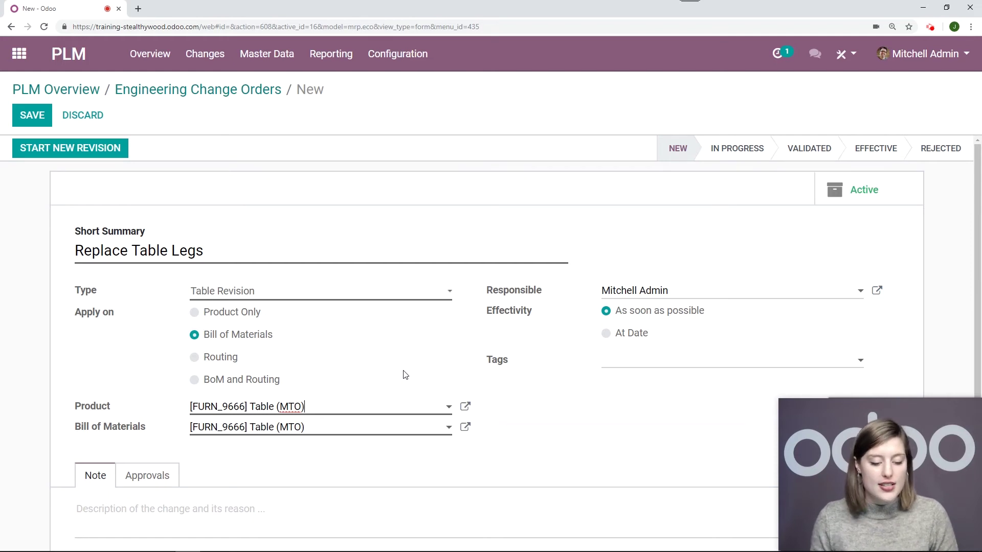
Step: Set the change order's effectivity to At Date, then open the effectivity date calendar and close it without picking a date
scroll(406, 375, down, 1)
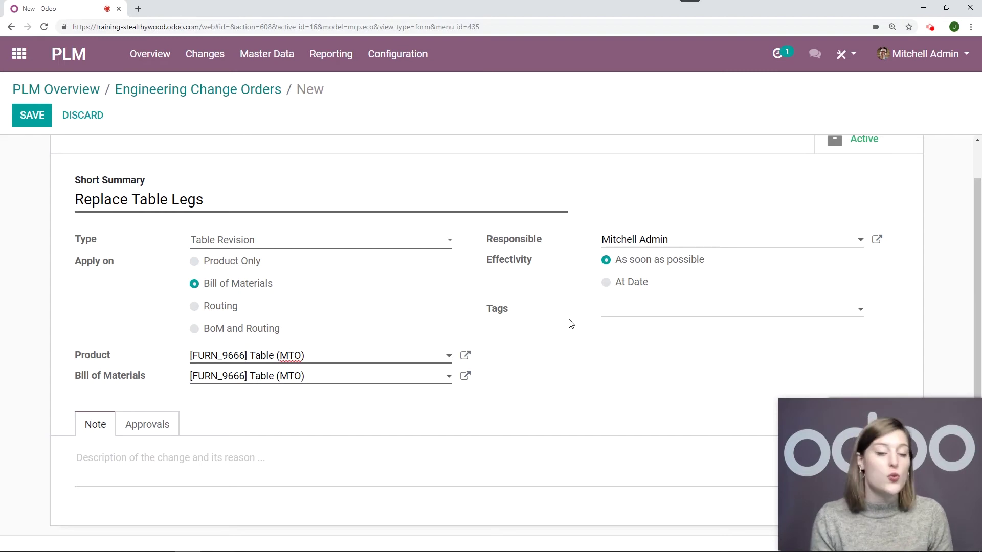
click(606, 281)
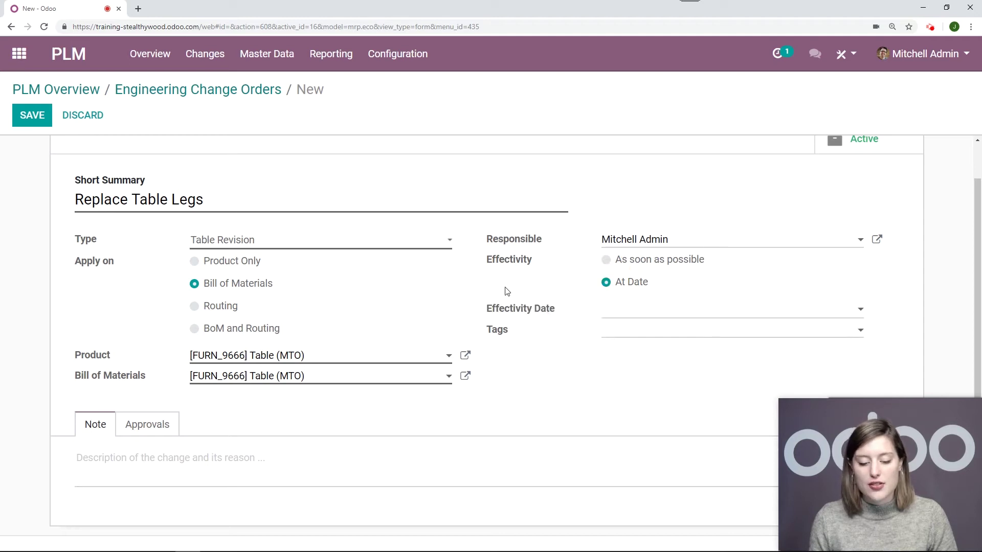
click(663, 316)
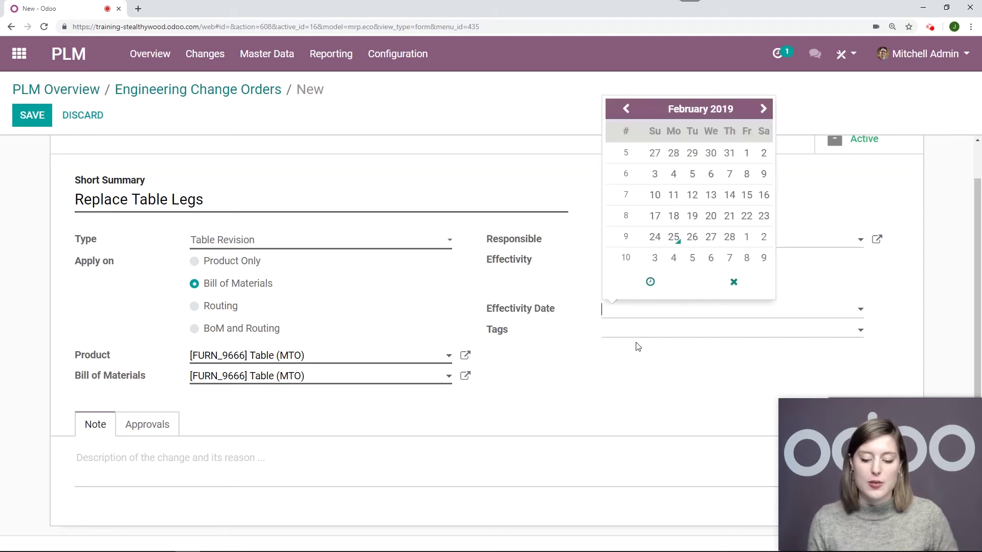
click(581, 186)
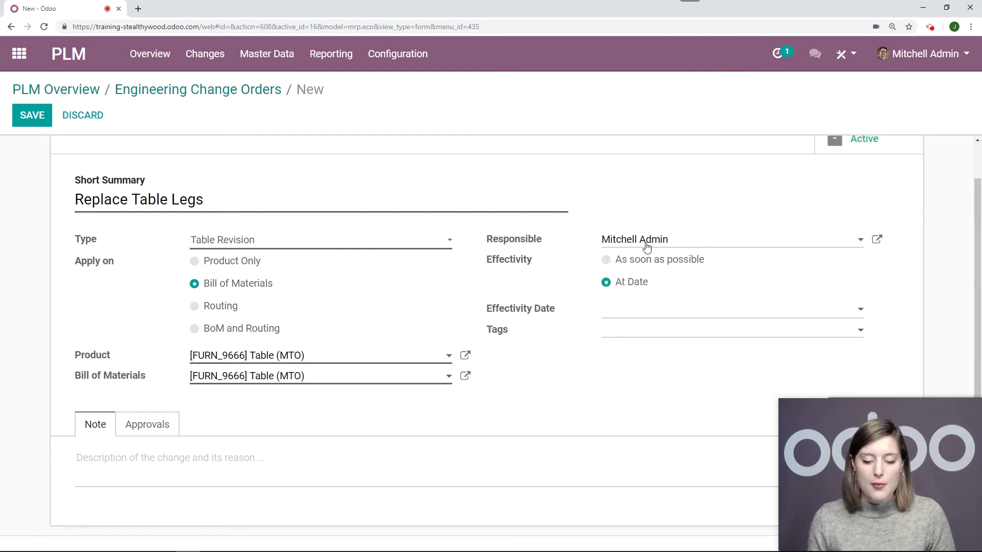
Step: Save the change order with its effectivity set to As soon as possible and start a new revision
click(611, 264)
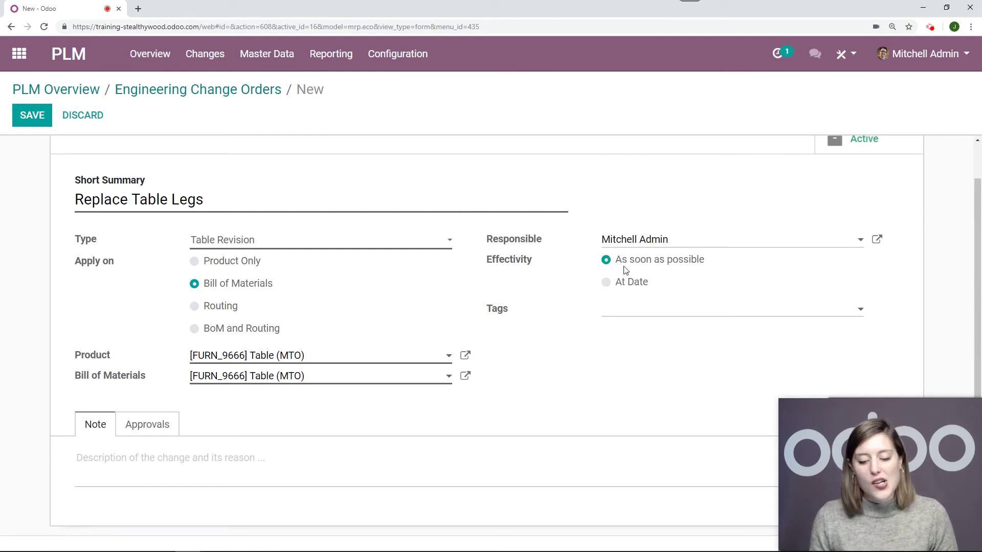
scroll(288, 269, up, 2)
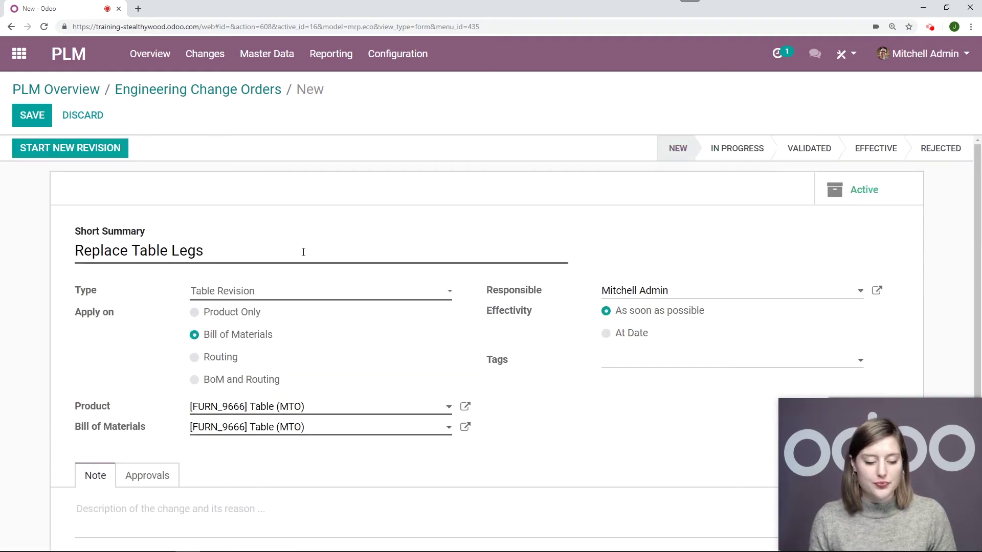
click(46, 122)
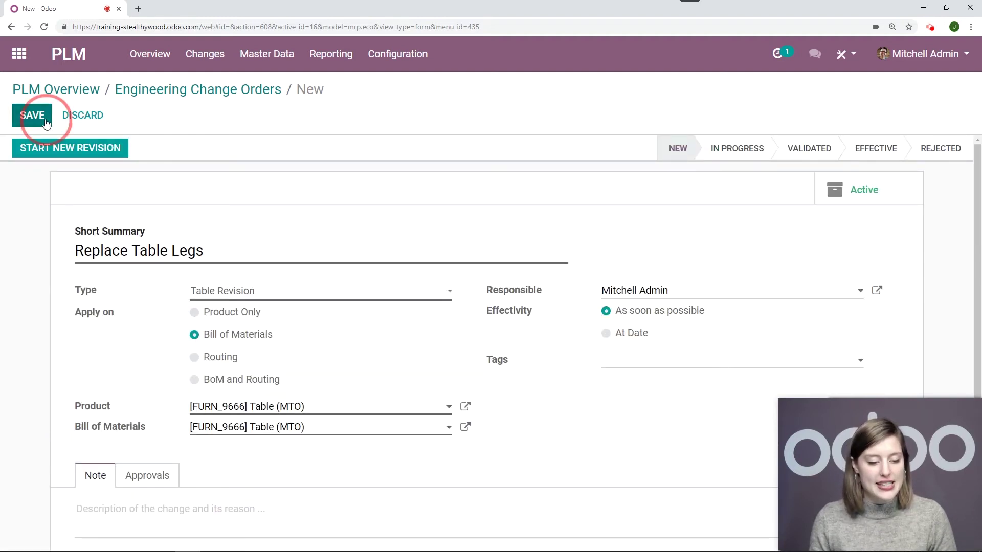
click(92, 156)
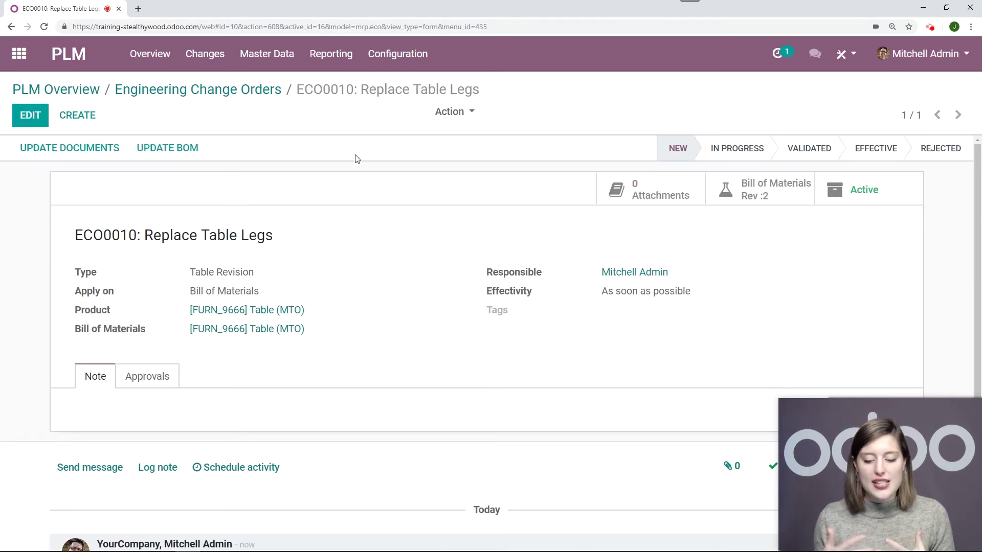
Step: Log the internal note "Looks good!" on the Replace Table Legs change order
scroll(486, 256, down, 2)
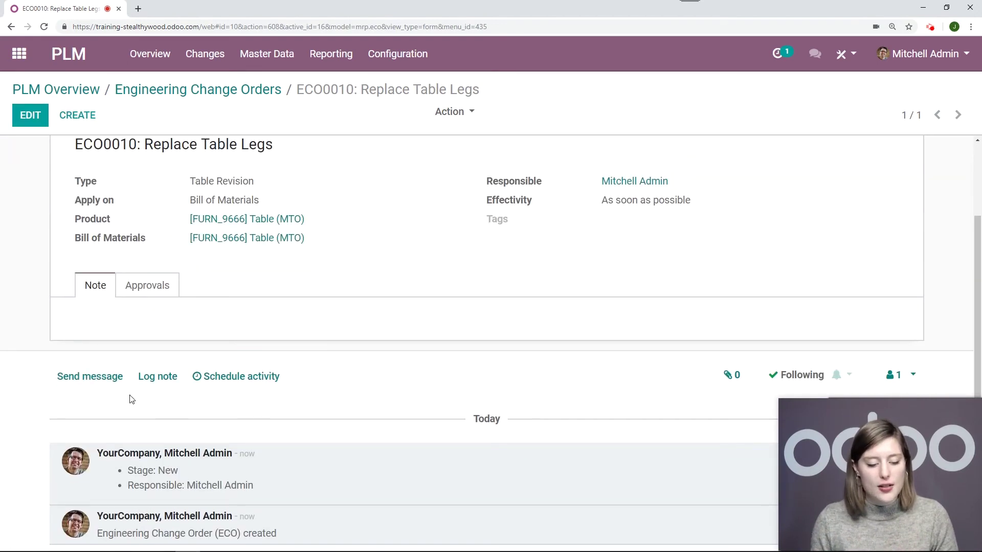
click(147, 382)
text(Lo)
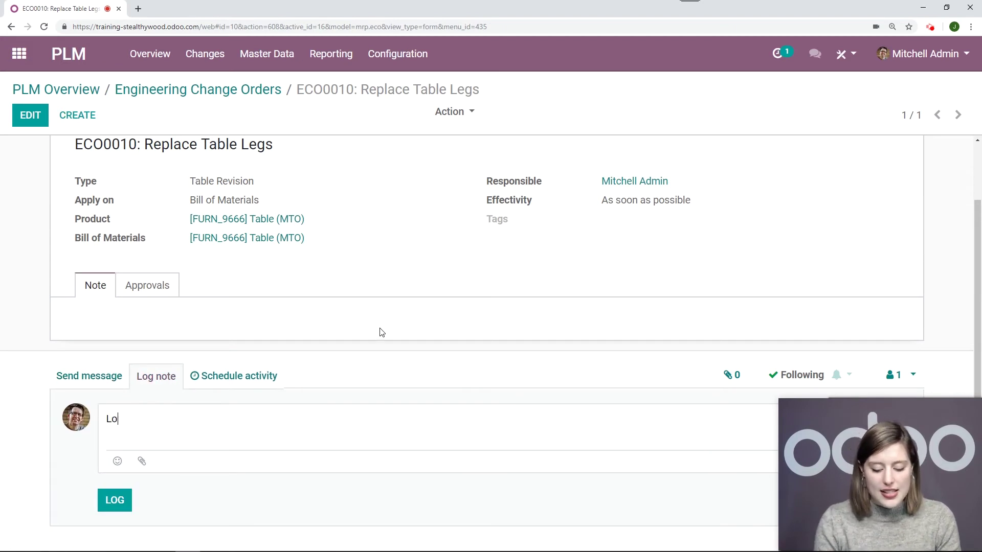
text(oks good!)
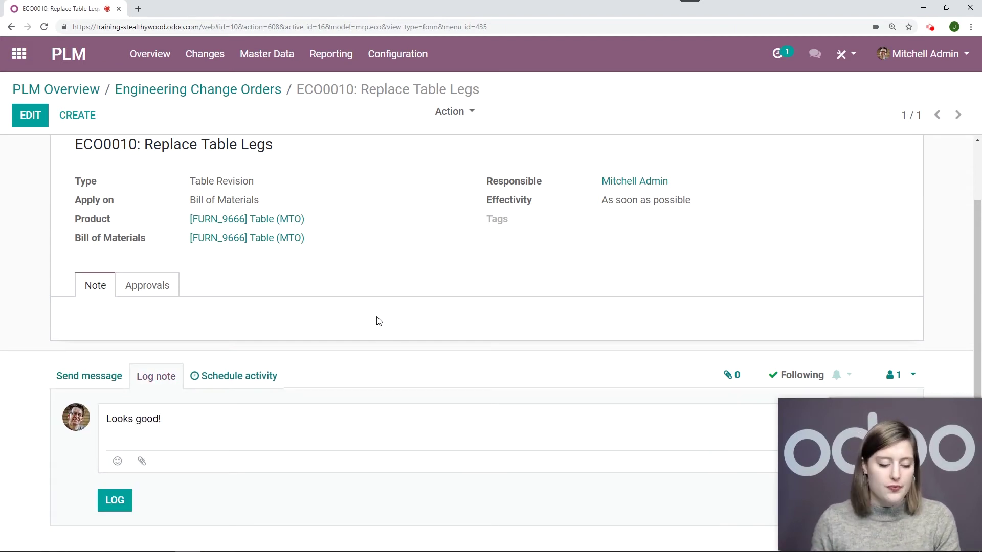
click(133, 505)
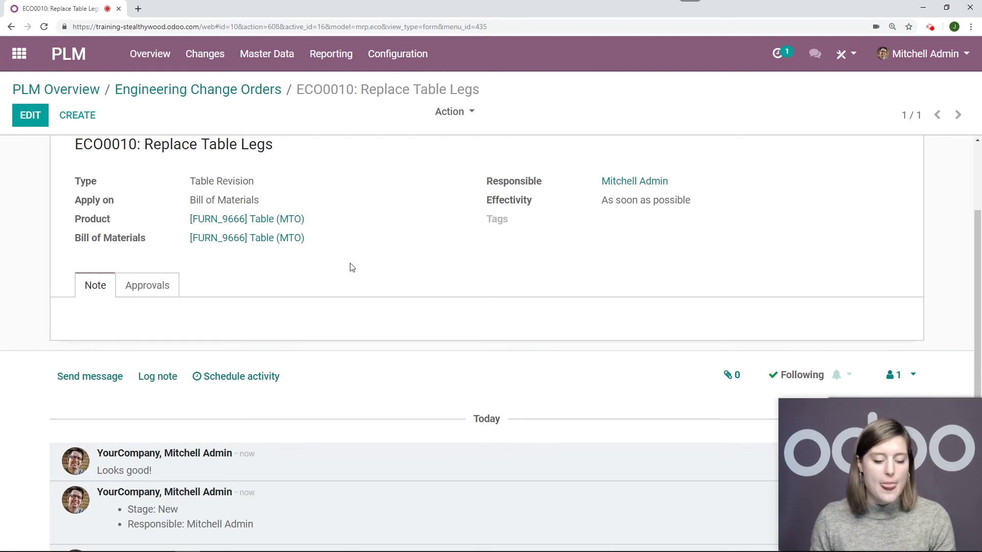
scroll(370, 251, up, 2)
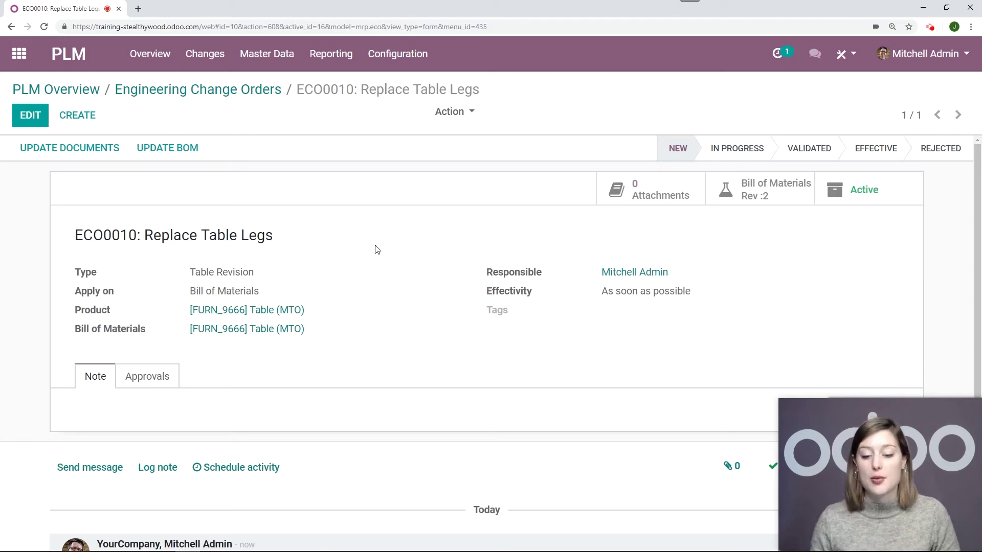
Step: Move the change order to the In Progress stage and view its card among the engineering change orders
click(734, 156)
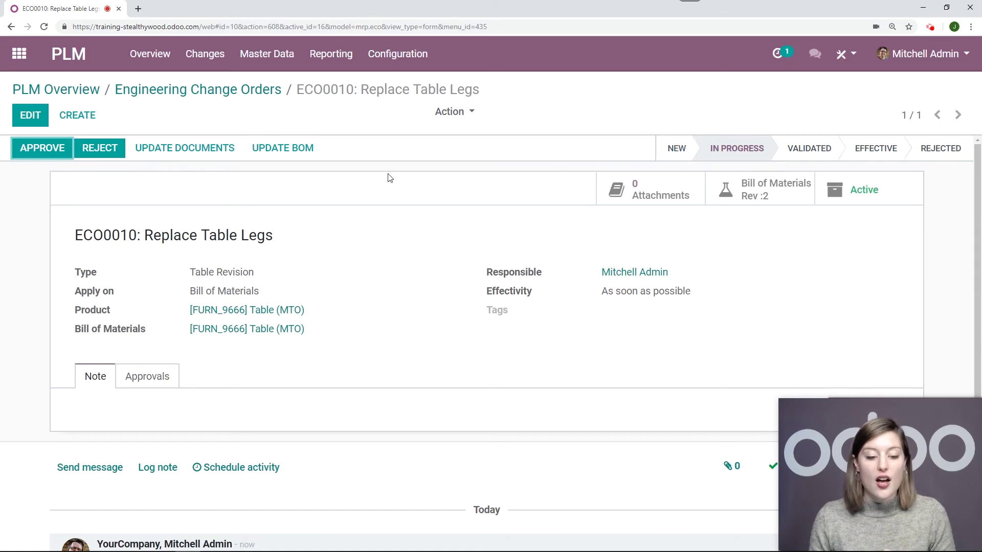
click(232, 93)
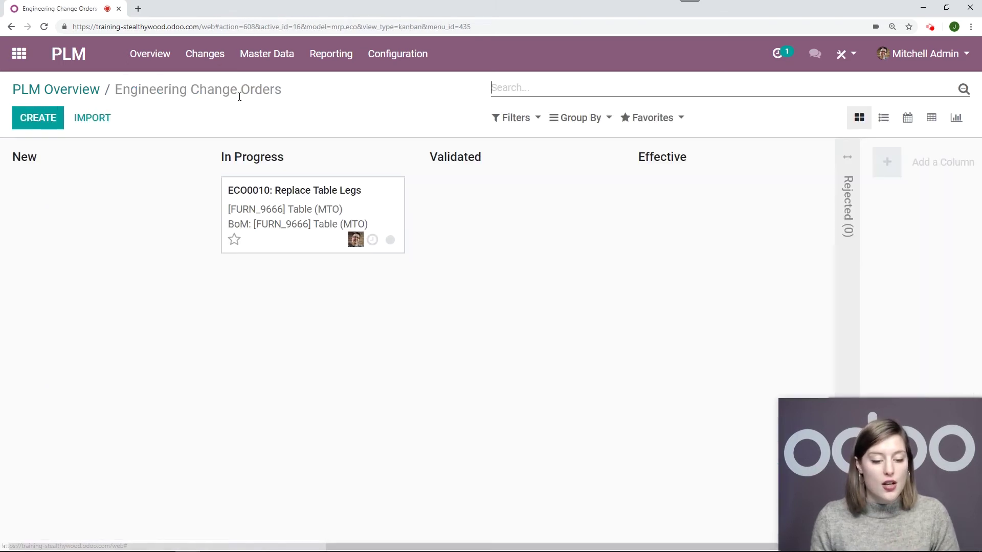
drag(345, 248, 281, 219)
Step: Reopen the Replace Table Legs change order, approve it and move it to the Validated stage
click(282, 219)
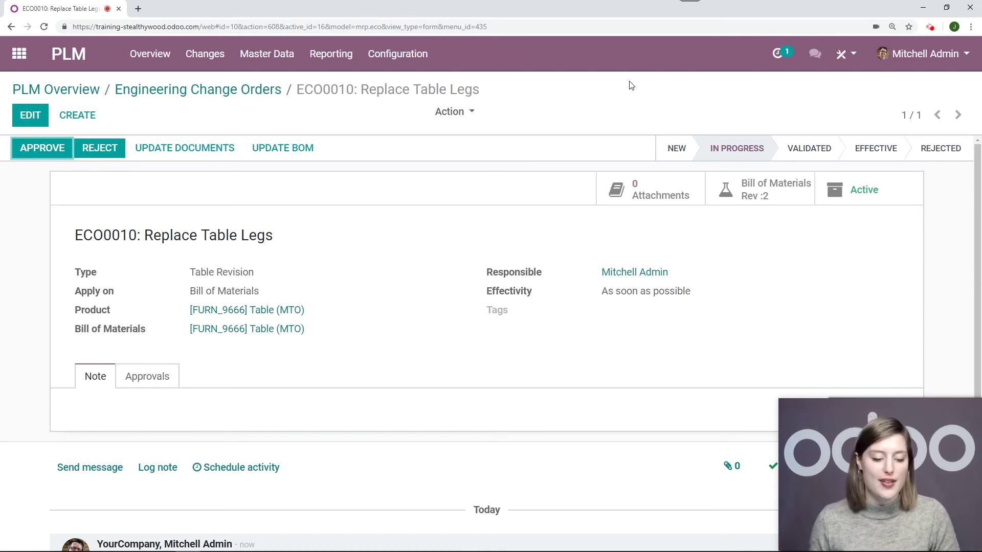
click(42, 153)
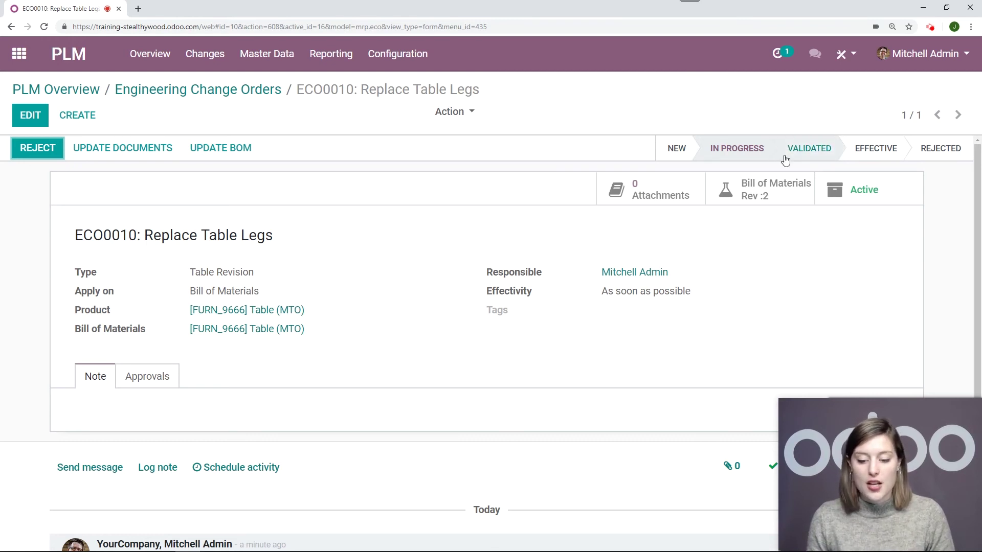
click(811, 159)
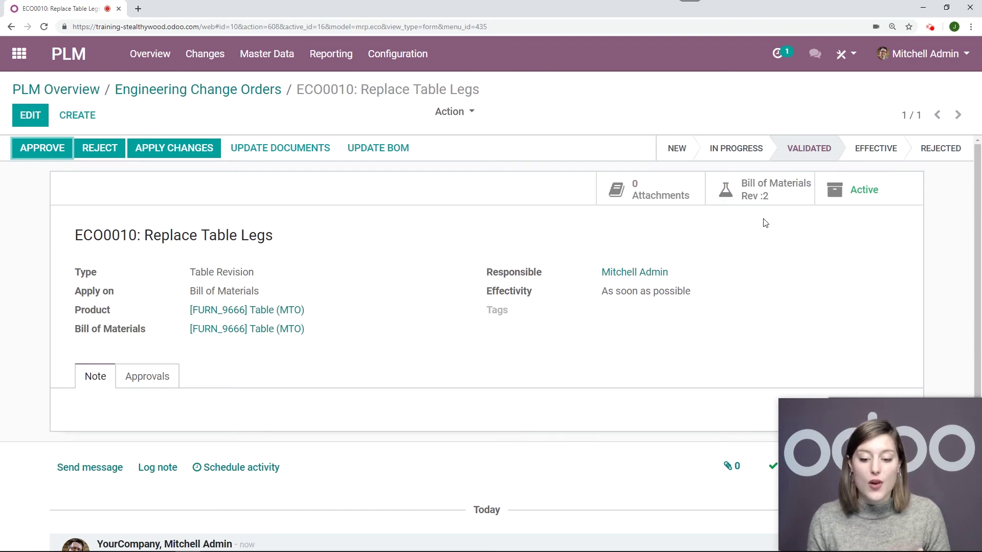
Step: In the change order's revised bill of materials, replace the [FURN_2333] Table Leg component with New Table Leg and save
click(772, 203)
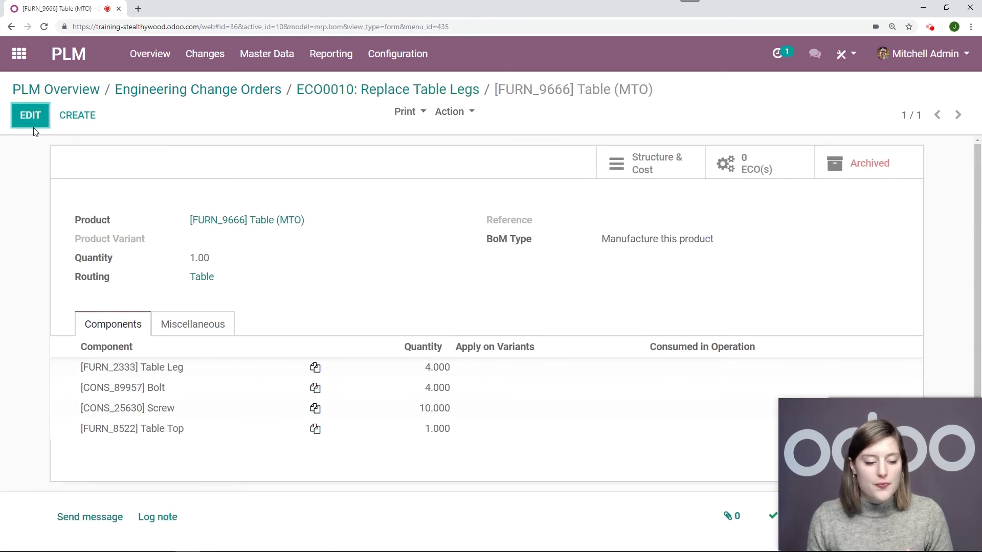
click(31, 123)
click(199, 373)
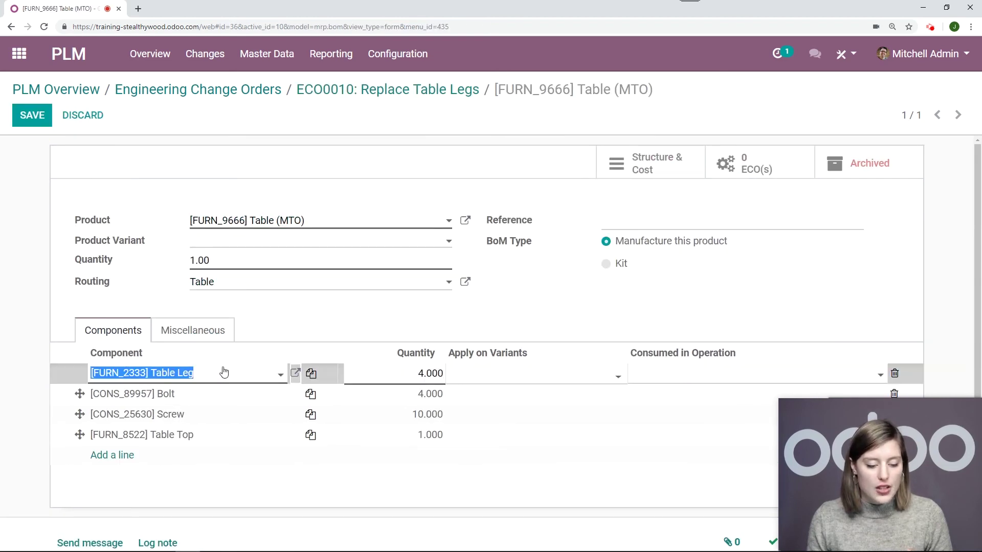
text(New)
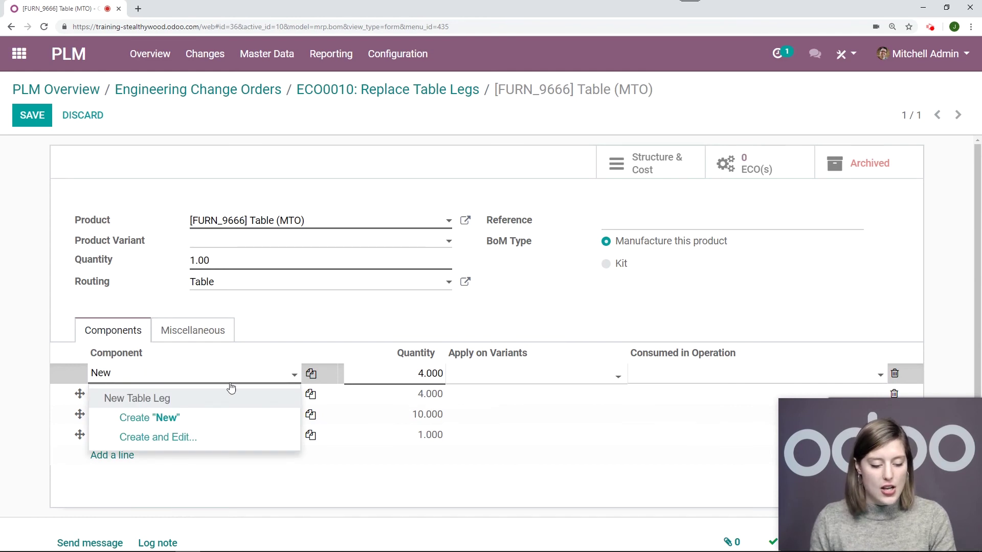
click(204, 398)
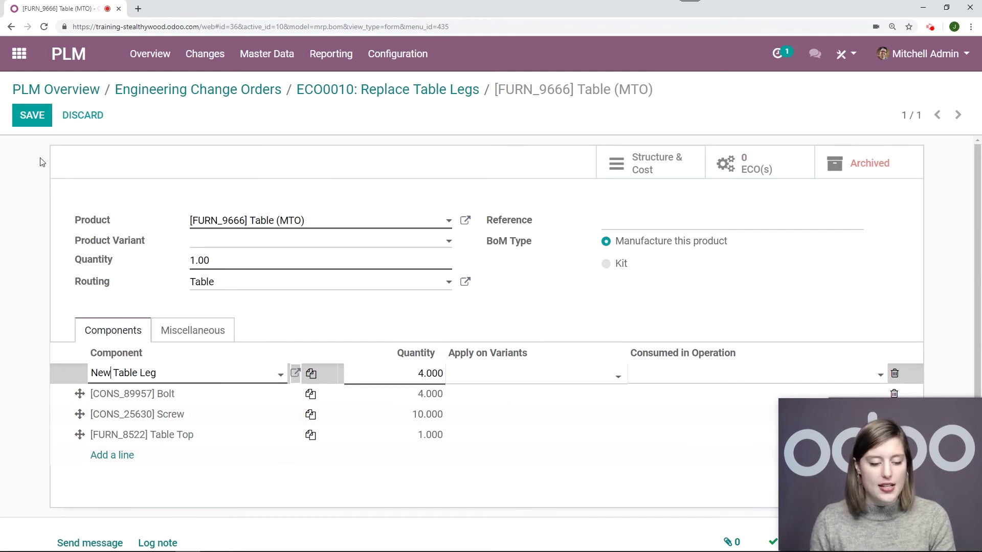
click(32, 115)
Step: Examine the version and manufacturing readiness in the revised bill of materials' miscellaneous details
click(197, 325)
scroll(512, 286, down, 1)
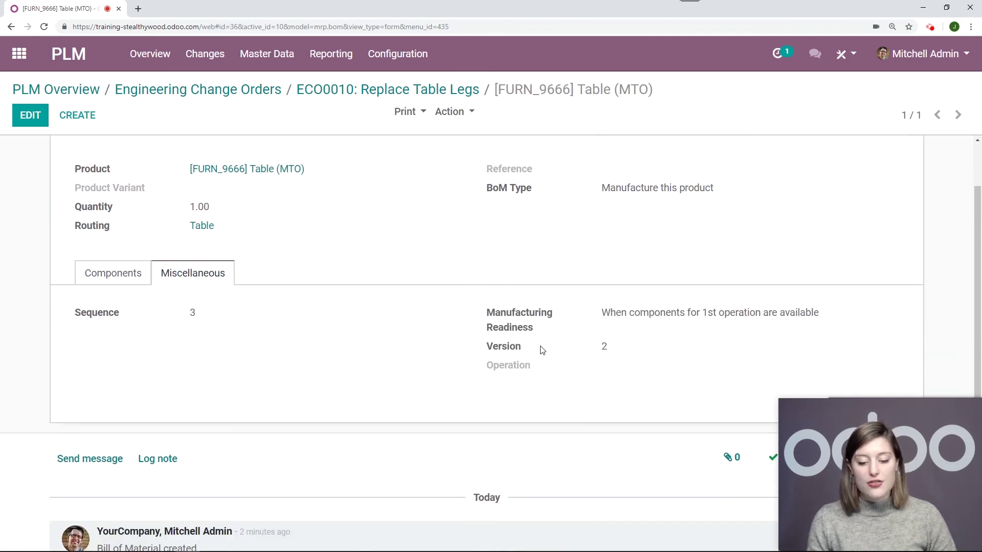
mouse_move(557, 324)
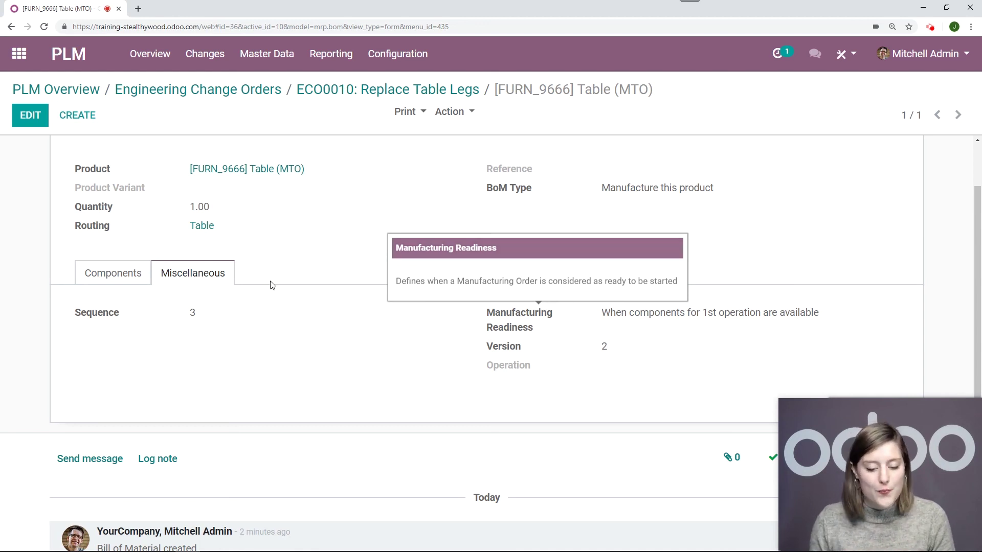
scroll(329, 281, up, 2)
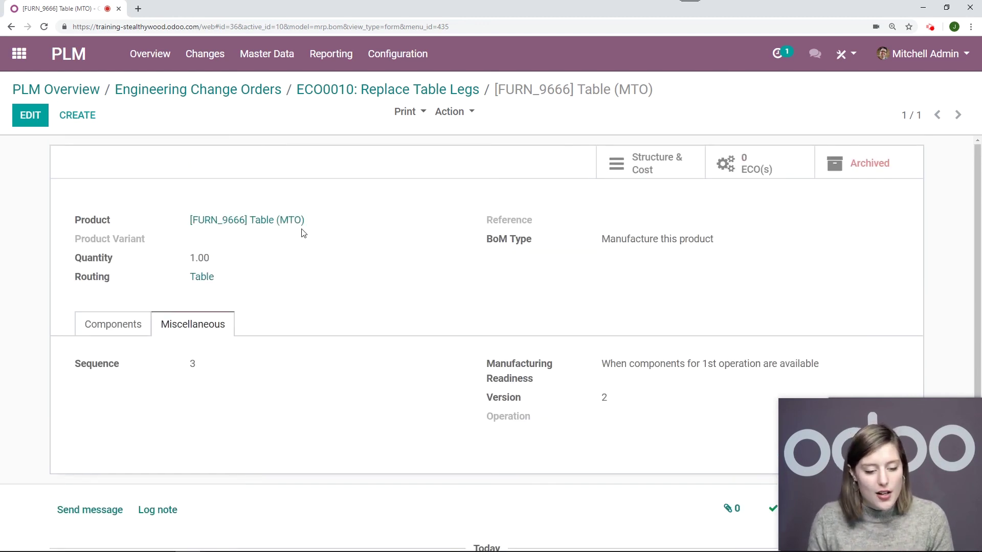
Step: Return to the Replace Table Legs change order, approve it and apply its changes
click(396, 93)
click(735, 195)
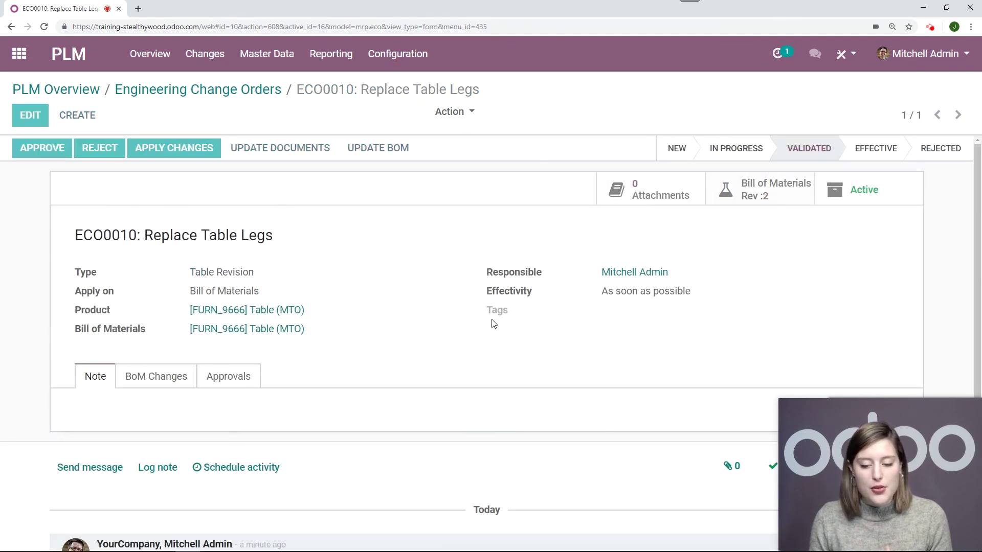
click(432, 91)
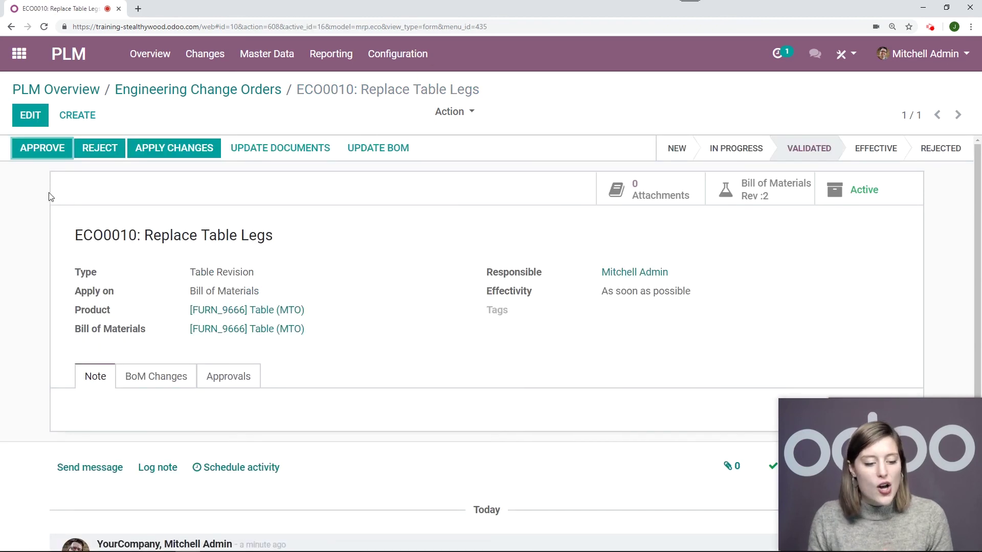
click(34, 159)
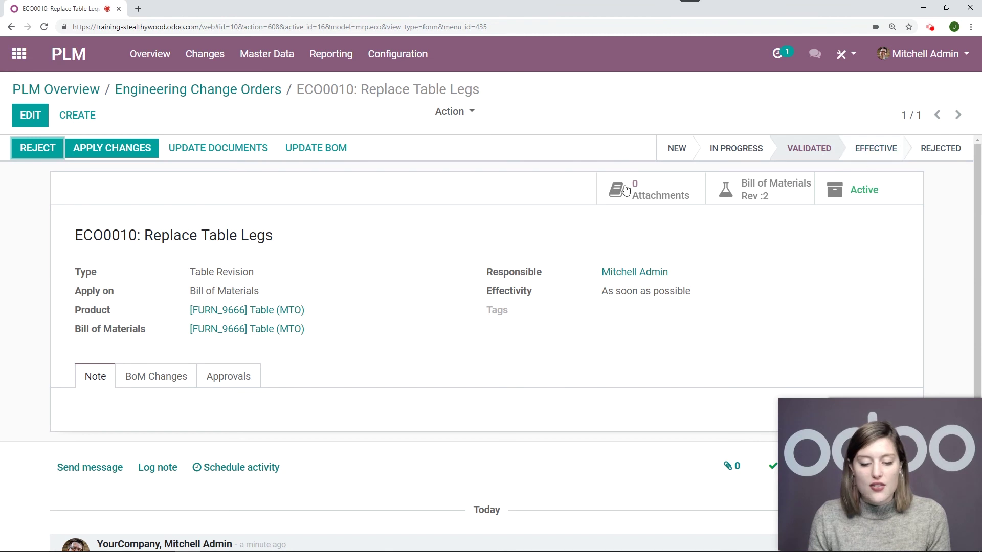
click(132, 150)
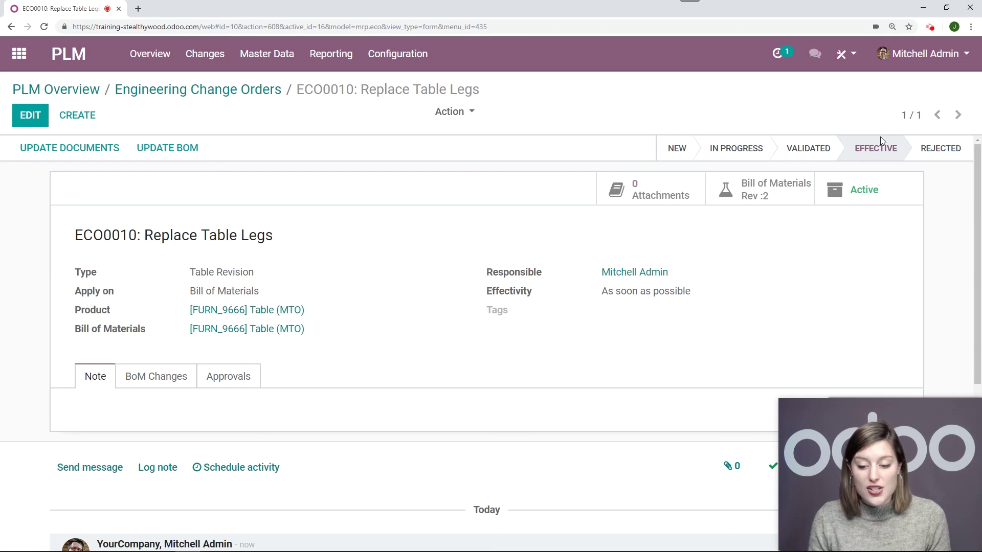
Step: Check the change order's stage among the engineering change orders and review the [FURN_9666] Table (MTO) bill of materials in Manufacturing
click(276, 94)
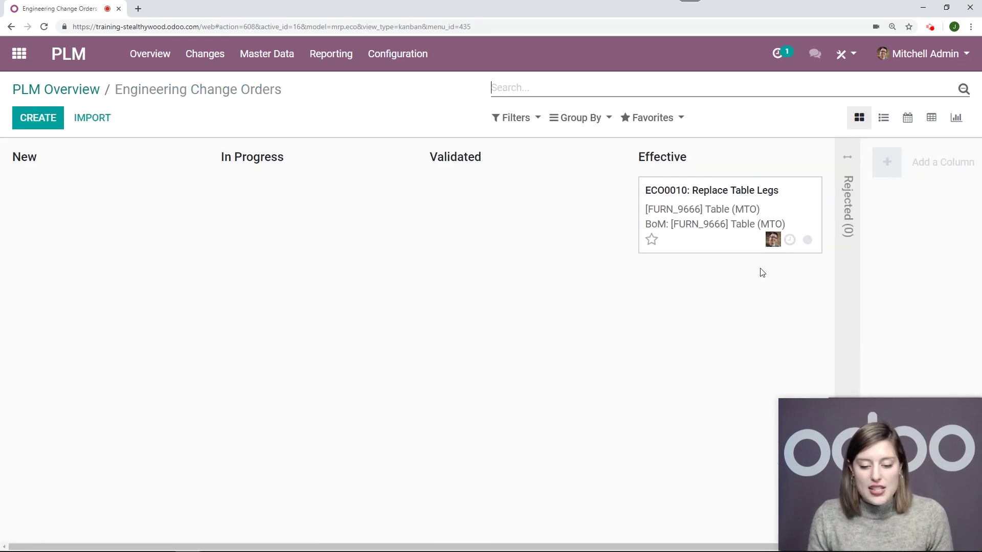
click(25, 58)
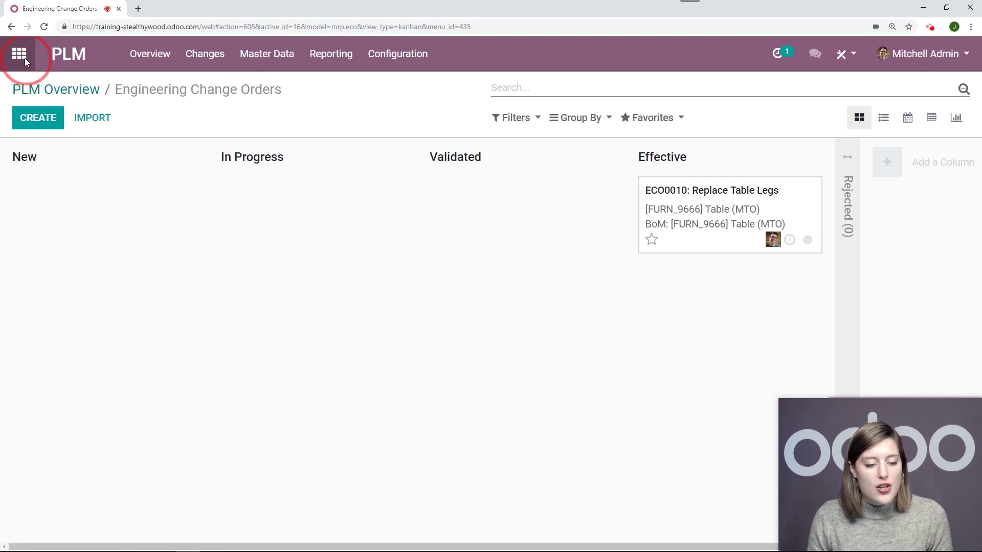
click(322, 261)
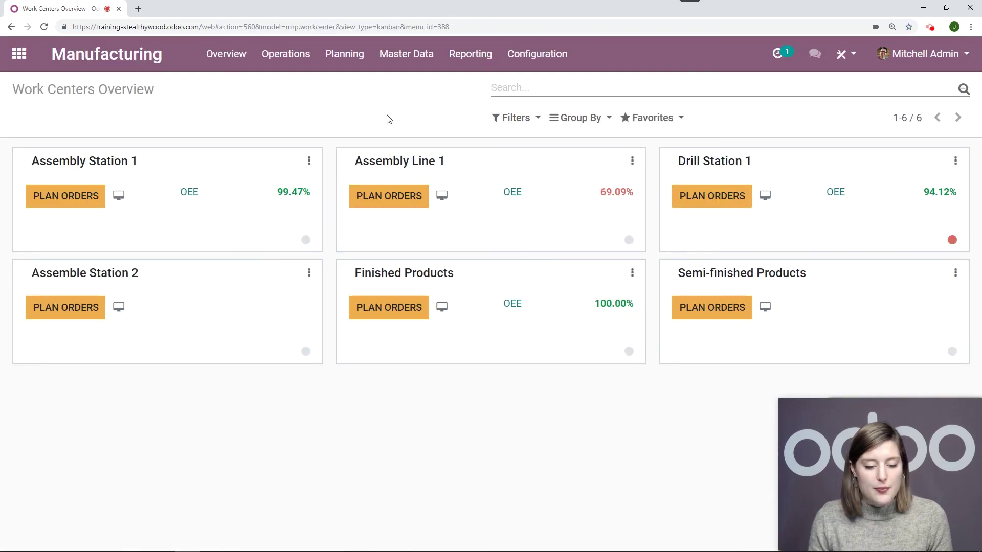
click(406, 53)
click(437, 128)
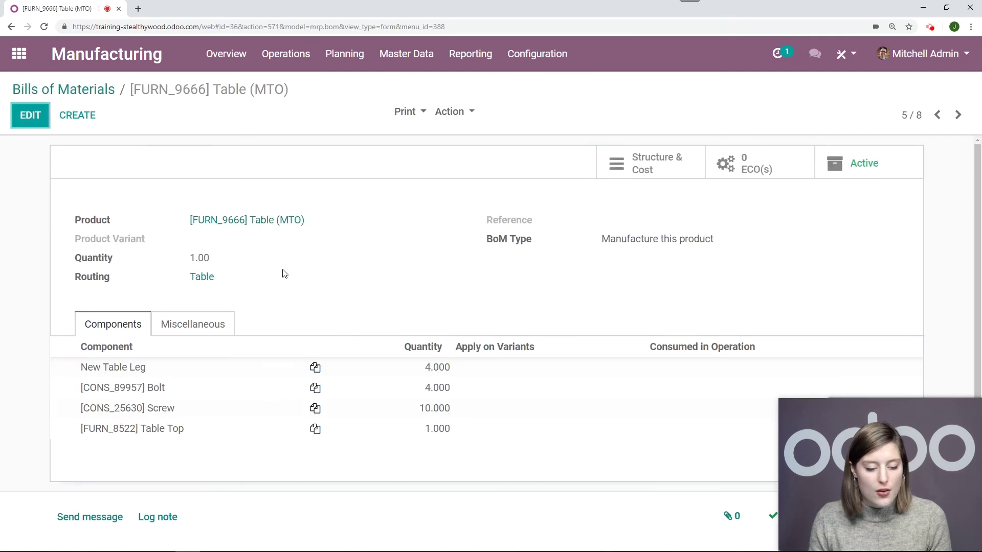
scroll(281, 274, down, 1)
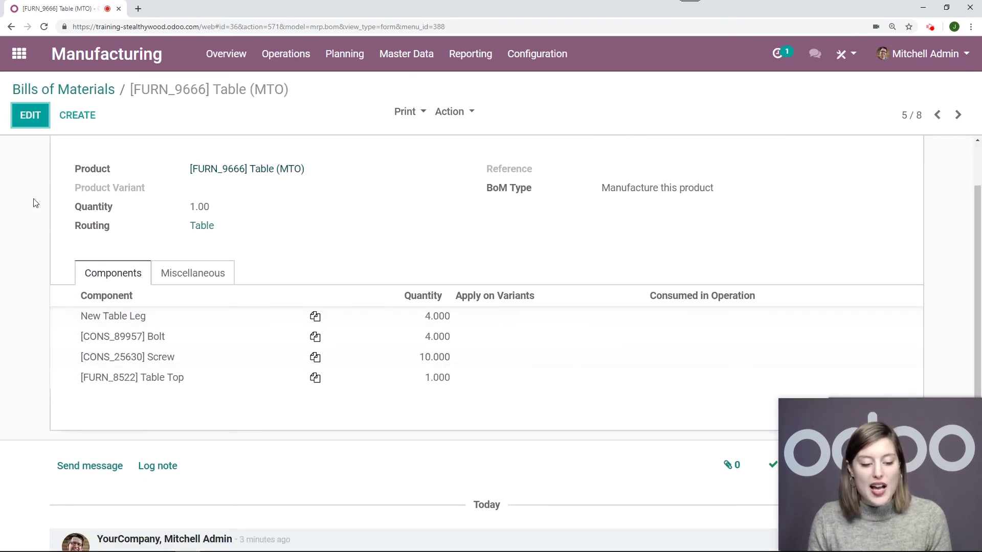